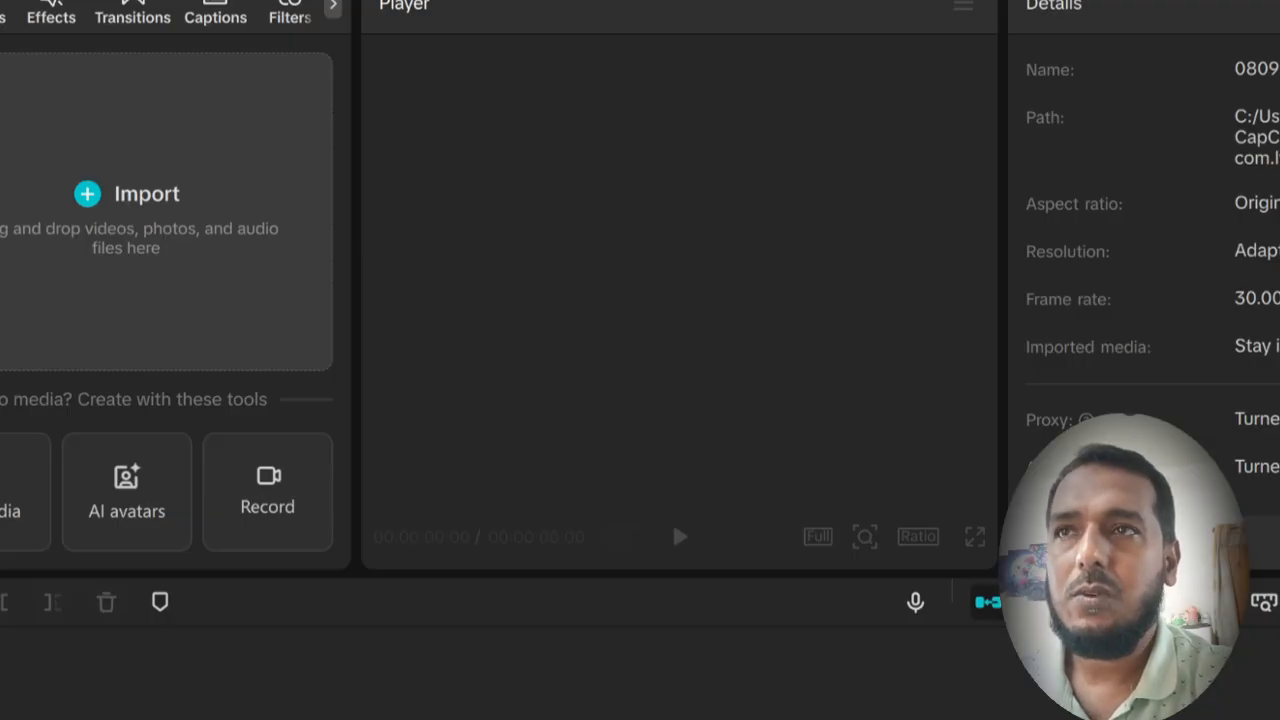
Import the "বাজার পরিস্থিতি" news video and place it at the start of the timeline.
left_click(125, 196)
scroll(211, 343, "down", 2)
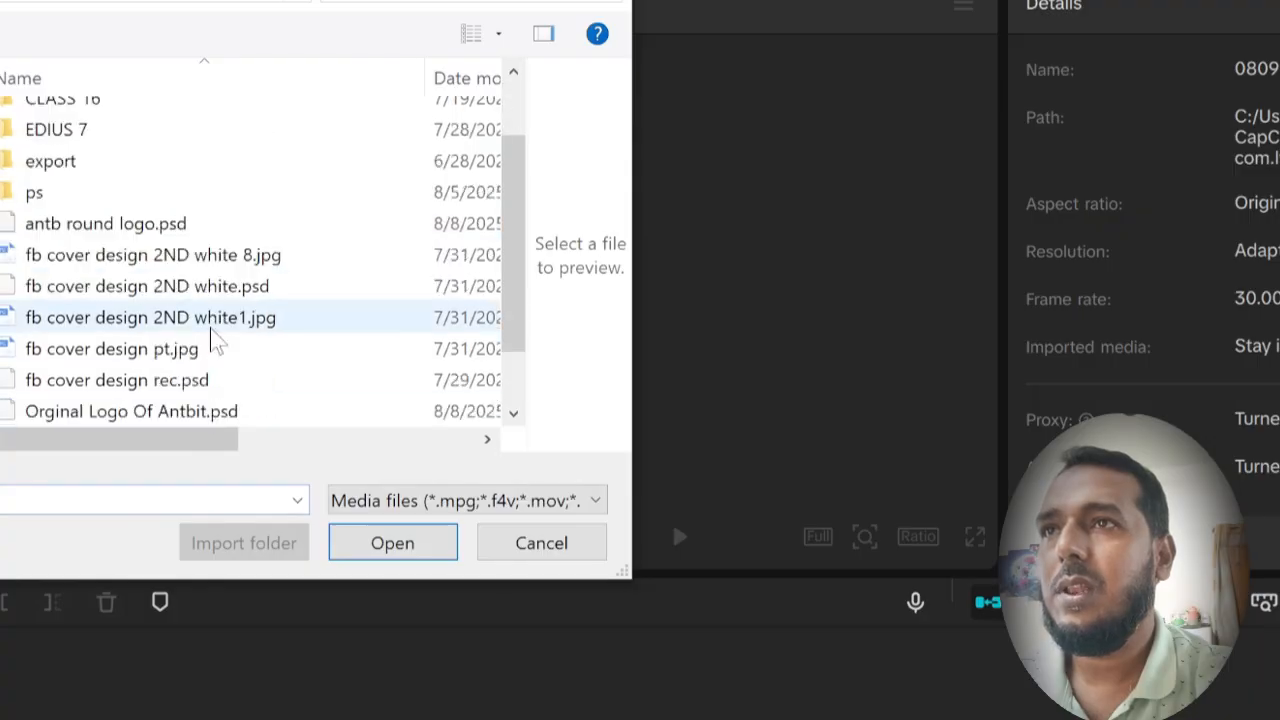
left_click(140, 410)
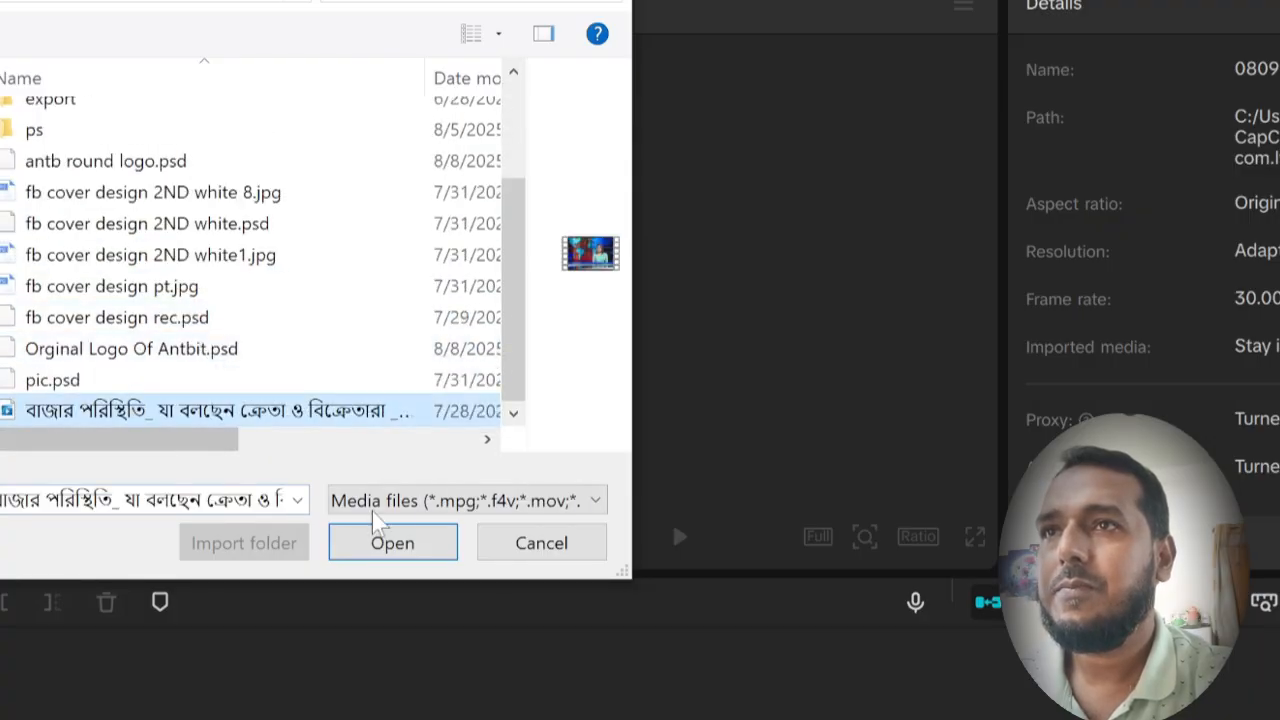
left_click(421, 555)
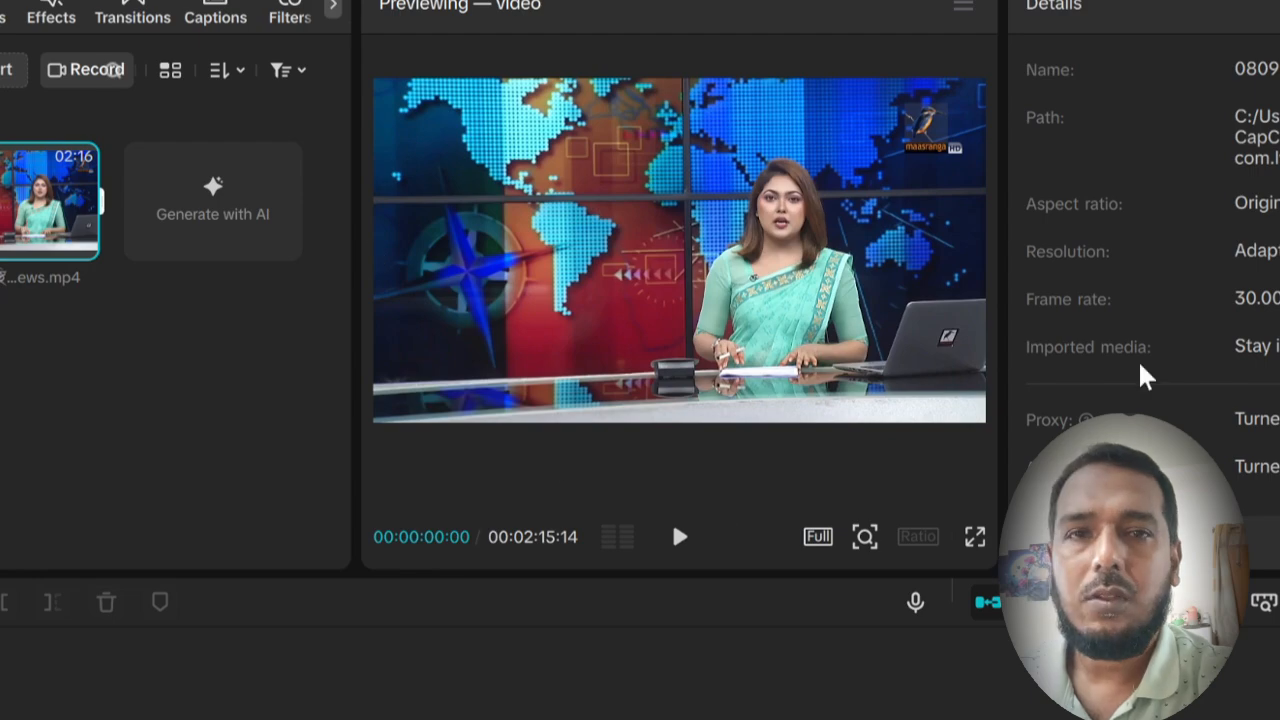
left_click_drag(40, 190, 25, 660)
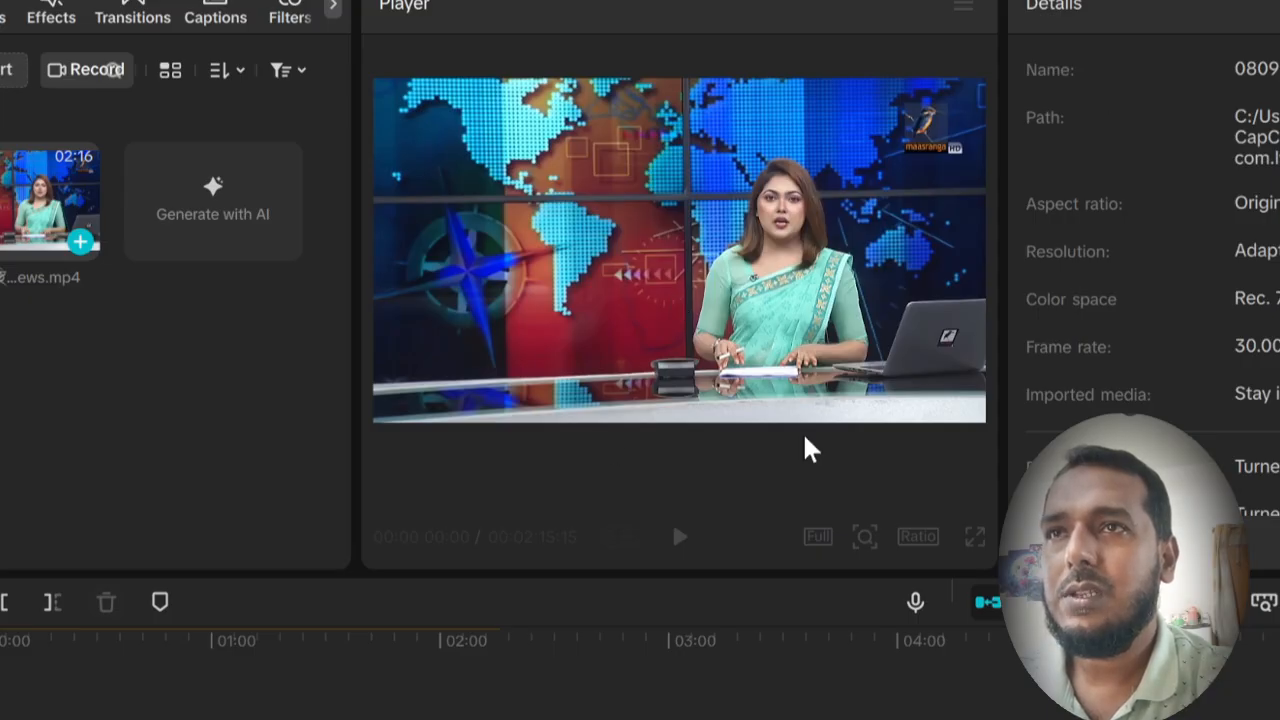
Enlarge and reposition the news clip to frame the presenter in a close-up, cropping out the desk and channel logo.
left_click(752, 390)
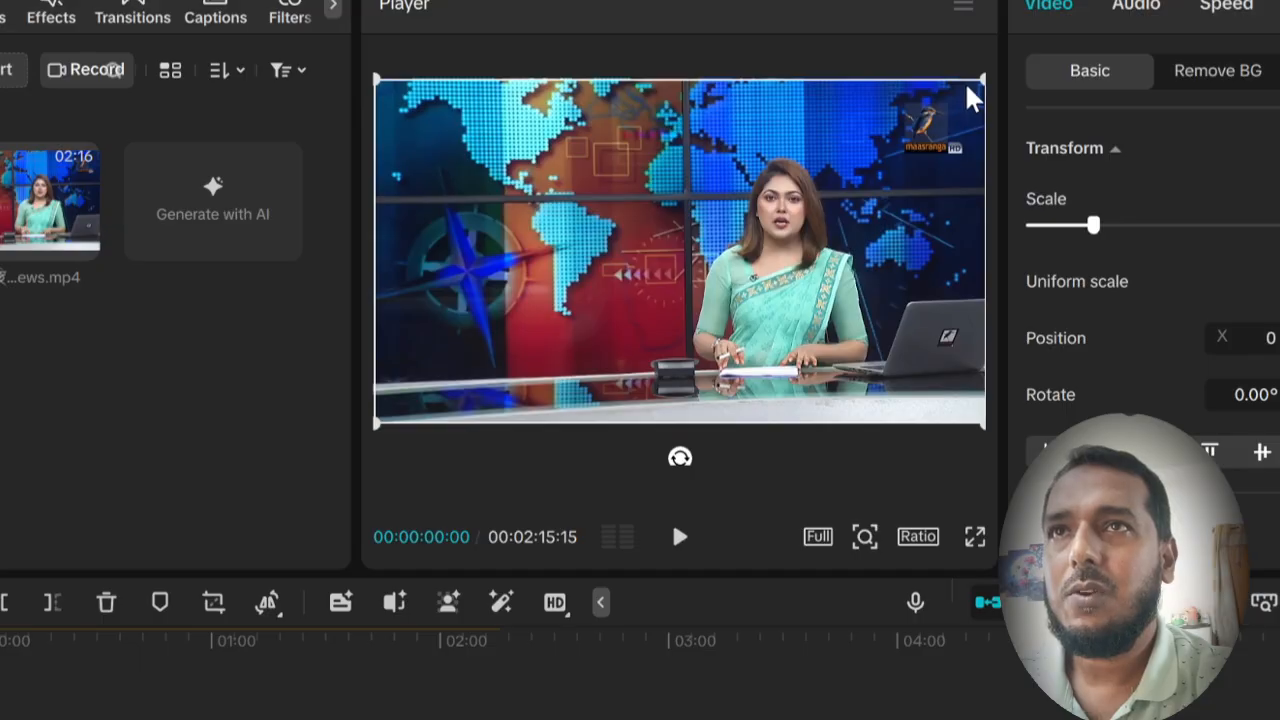
left_click_drag(978, 84, 1160, 0)
left_click_drag(782, 227, 650, 306)
left_click_drag(730, 259, 617, 299)
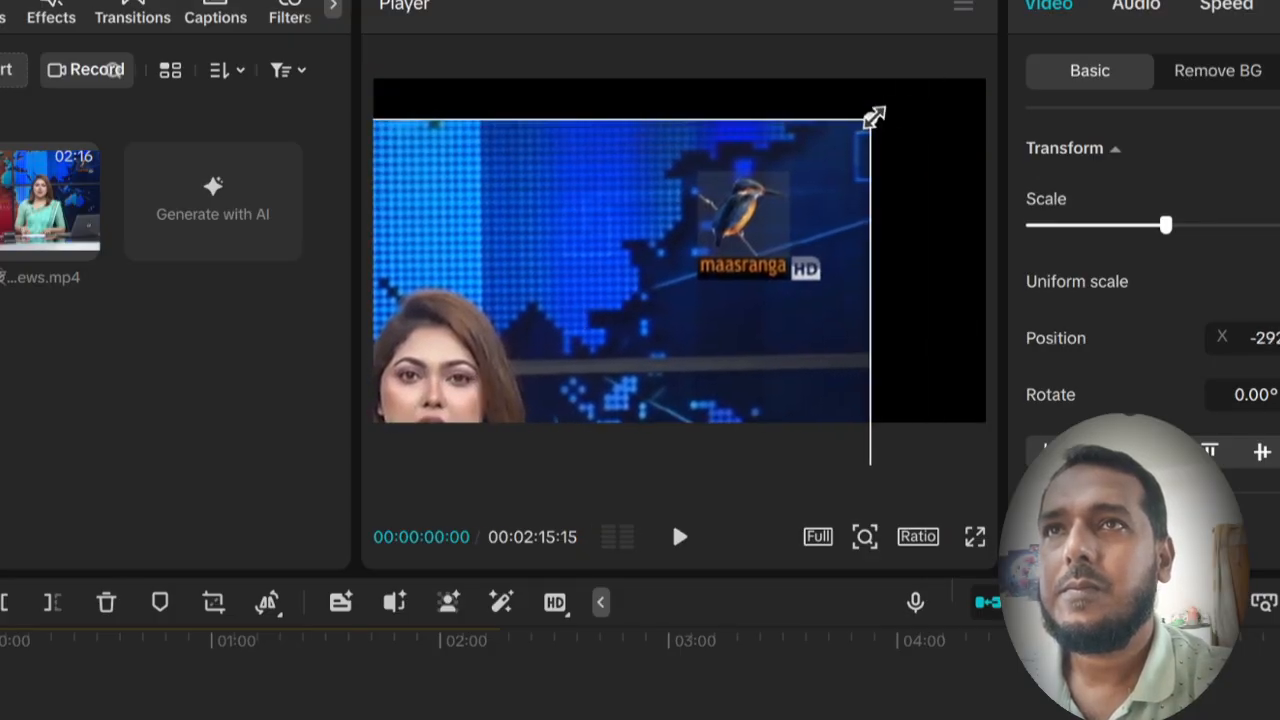
left_click_drag(873, 119, 1006, 34)
left_click_drag(709, 214, 914, 34)
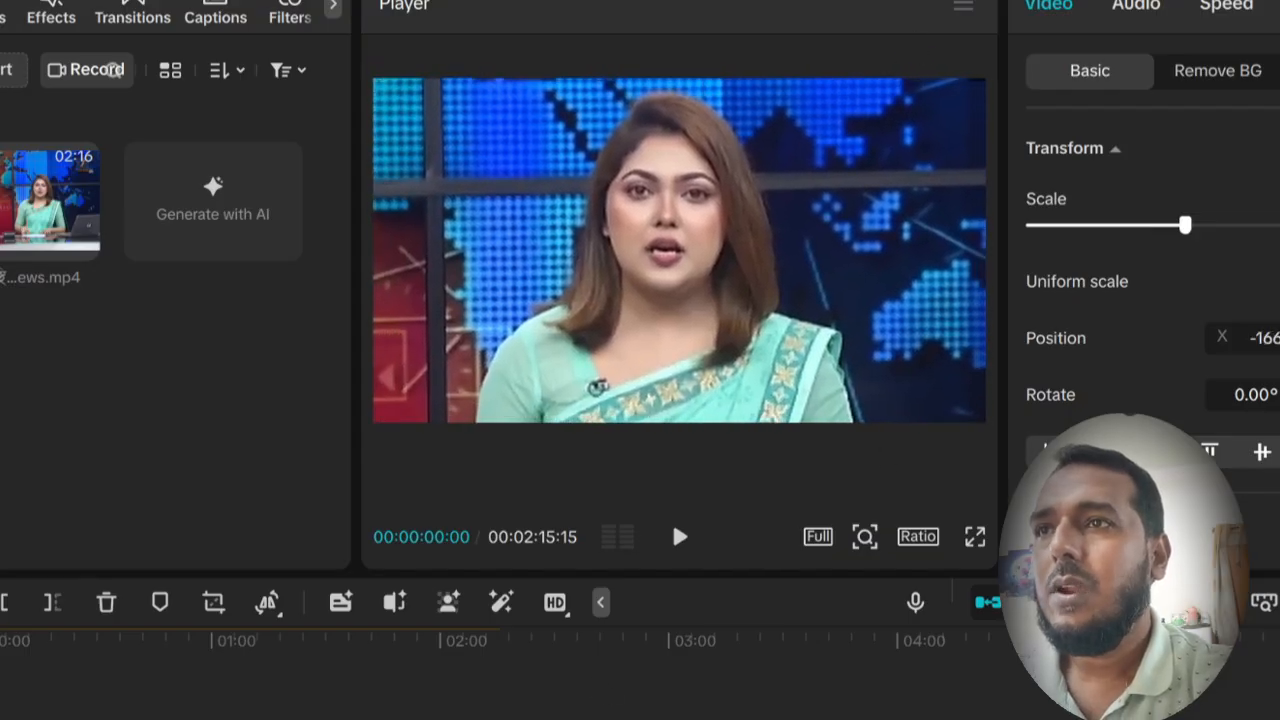
Cut the news clip at 00:00:11:28, delete everything after it, and fit the remaining clip to the timeline view.
left_click_drag(2, 708, 28, 708)
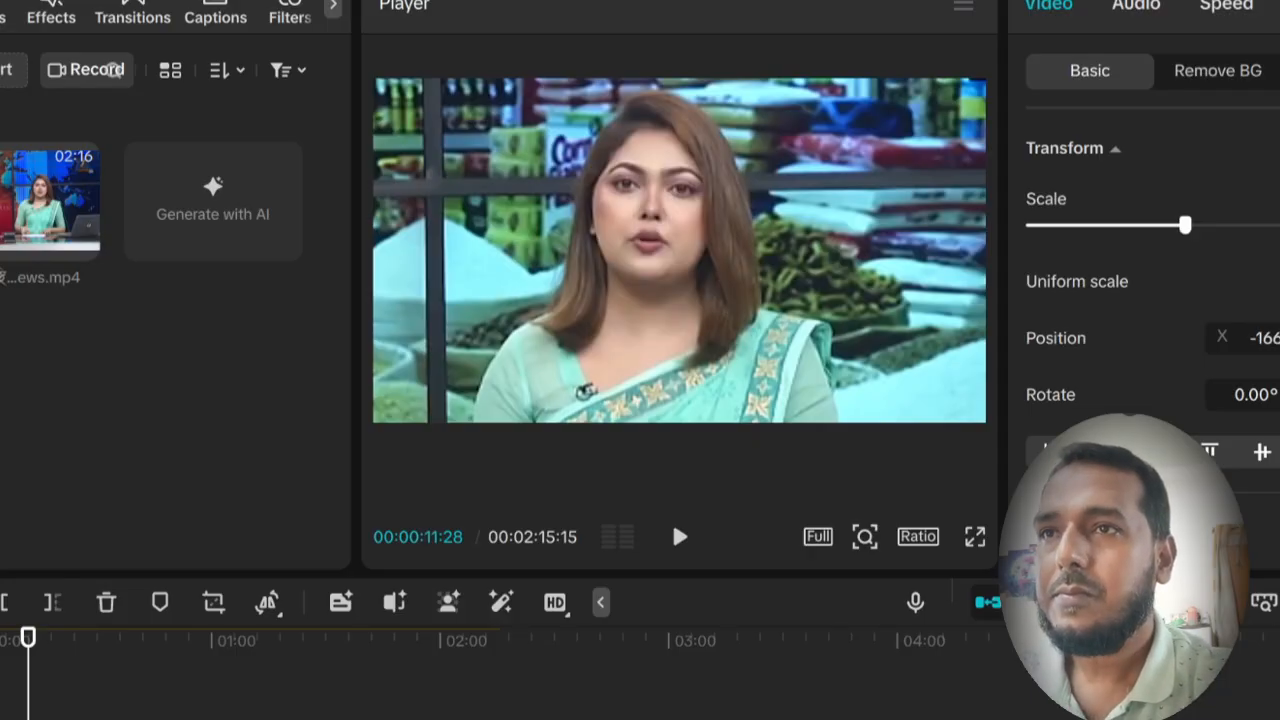
key("Delete")
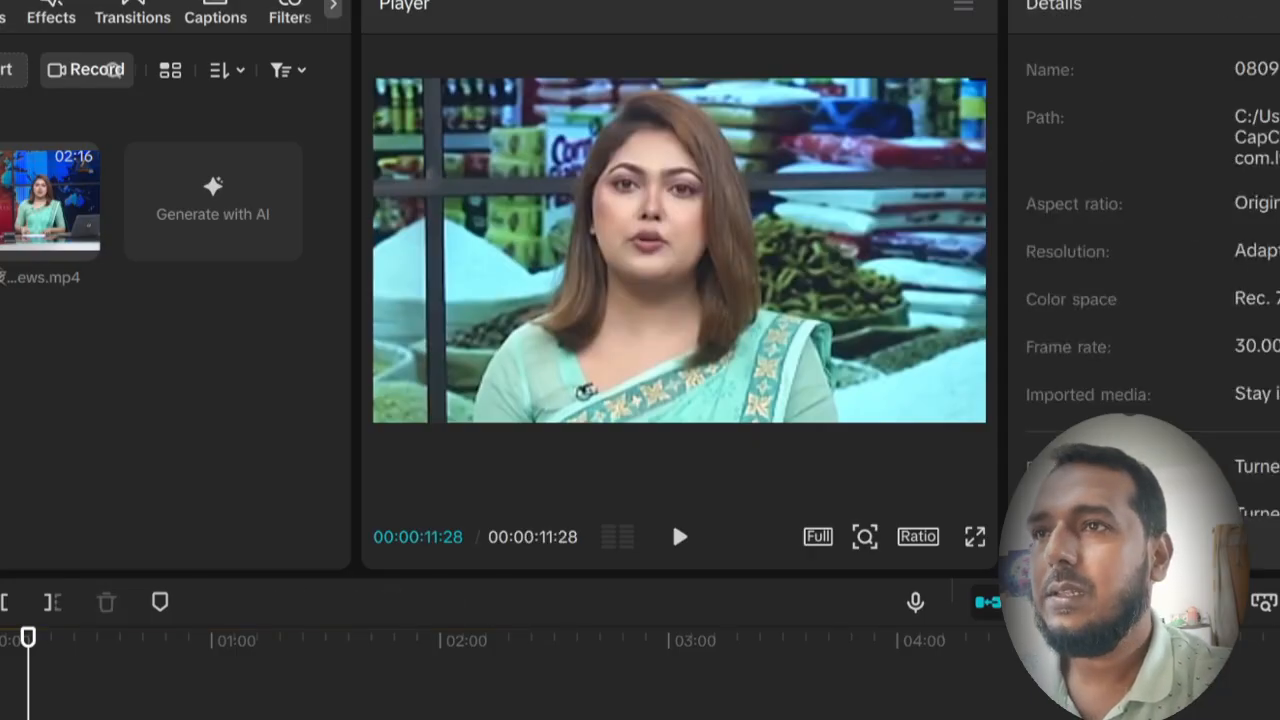
key("shift+z")
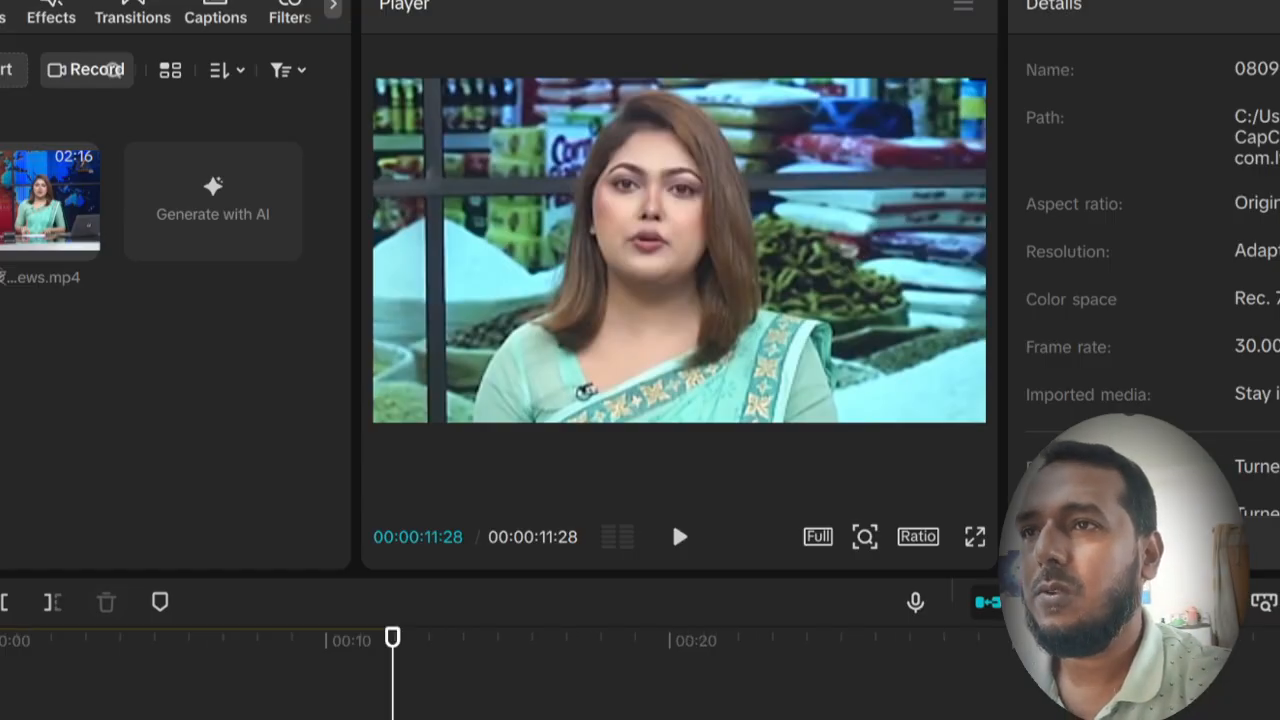
left_click(371, 714)
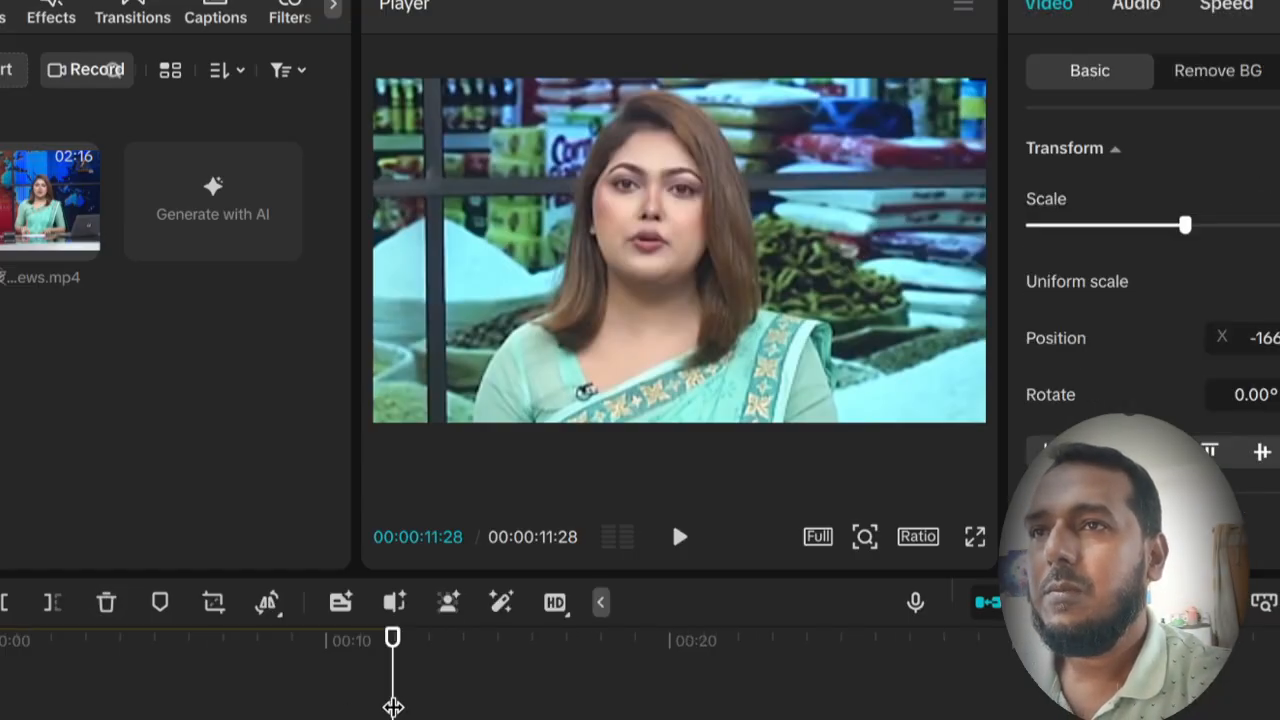
Play the shortened news clip from the beginning to check it, and return the playhead to the start.
left_click_drag(393, 706, 0, 708)
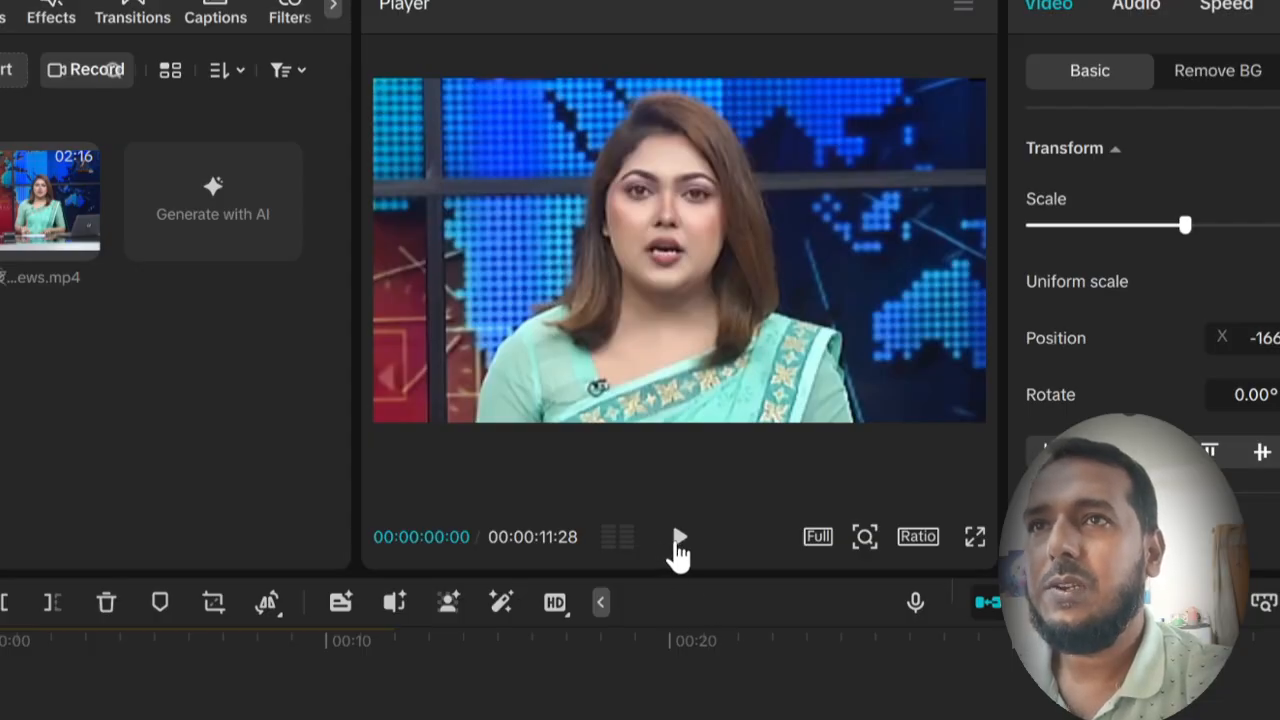
left_click(679, 540)
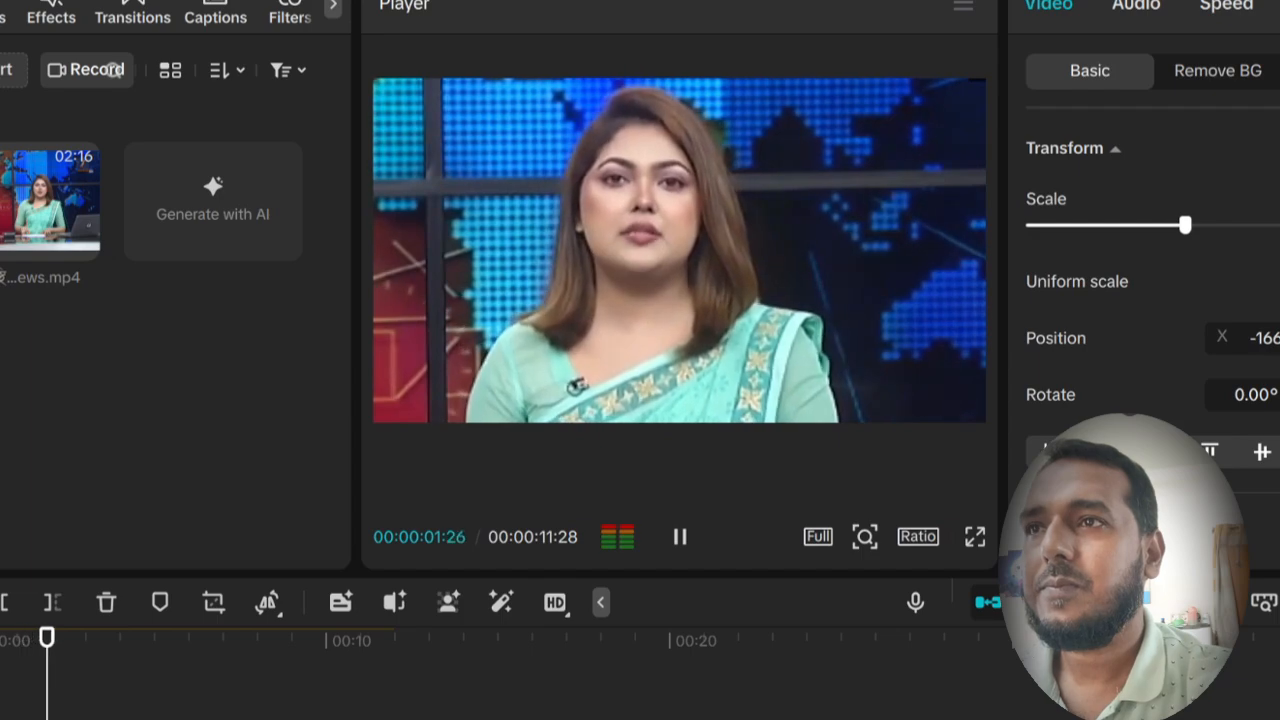
left_click(679, 540)
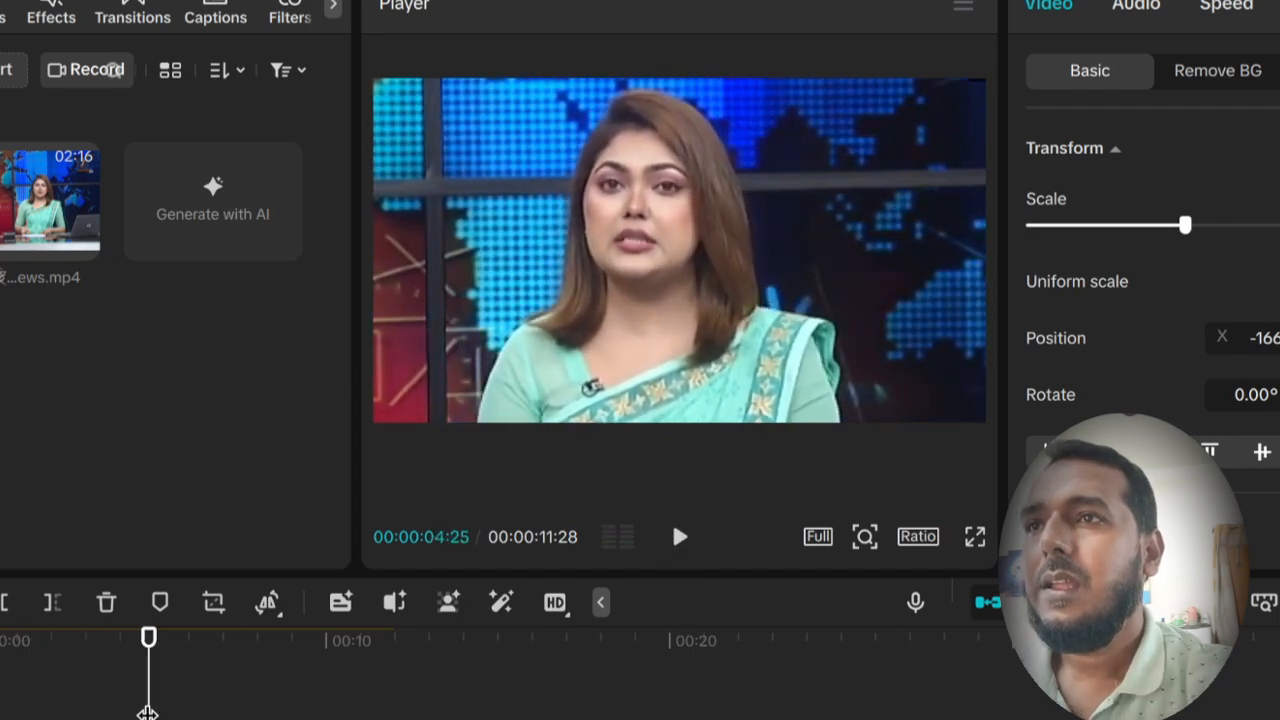
left_click_drag(148, 712, 2, 712)
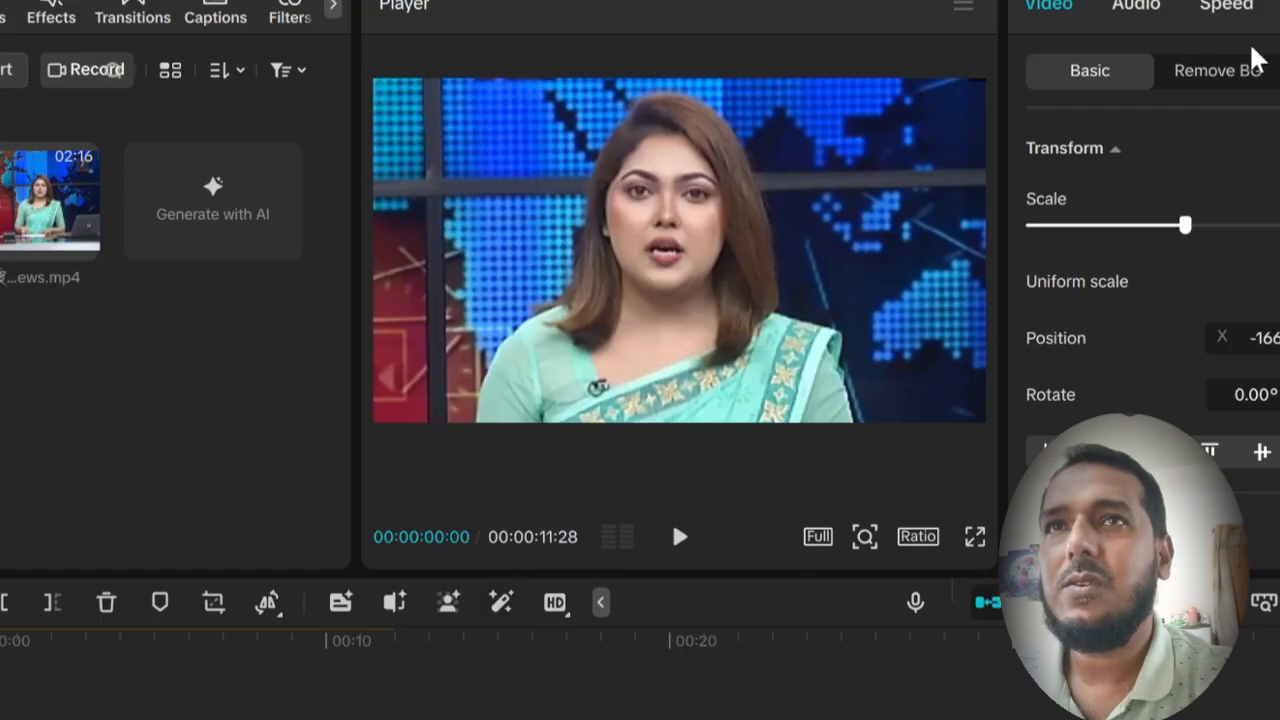
Apply automatic background removal to the news clip on the upper track and check the cutout by briefly hiding the lower track.
left_click(1220, 82)
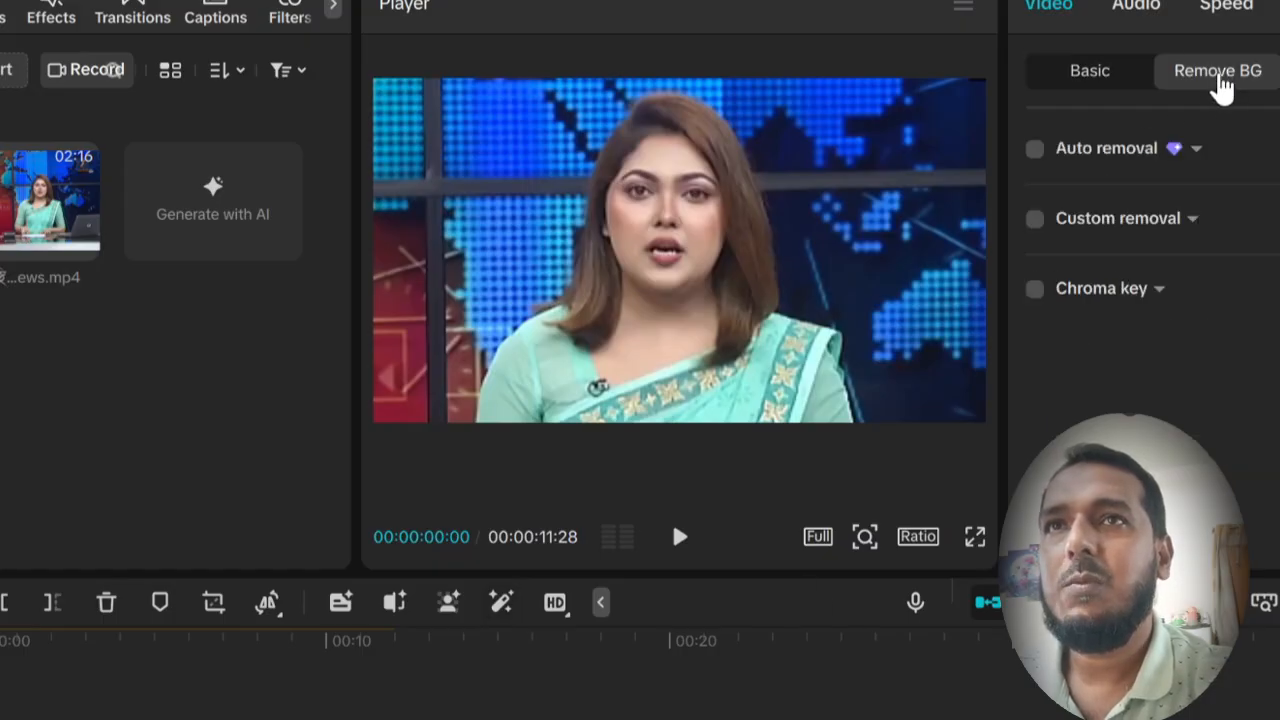
left_click(1037, 150)
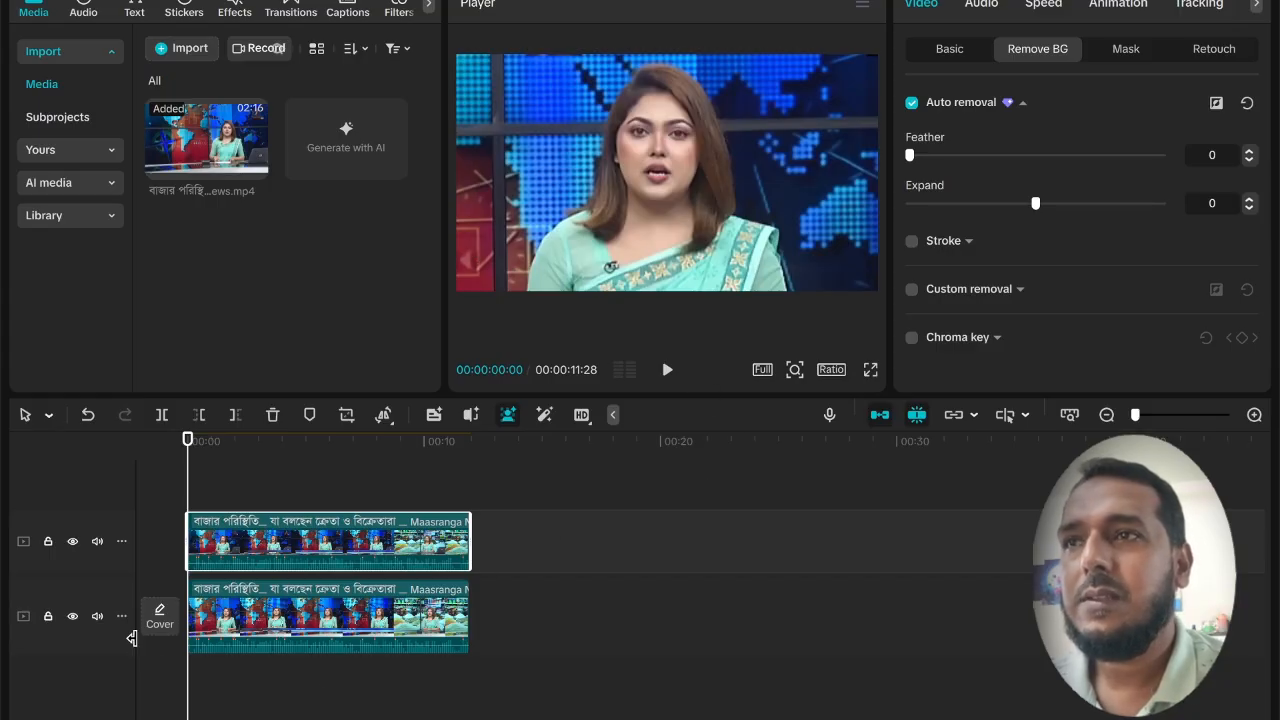
left_click(73, 618)
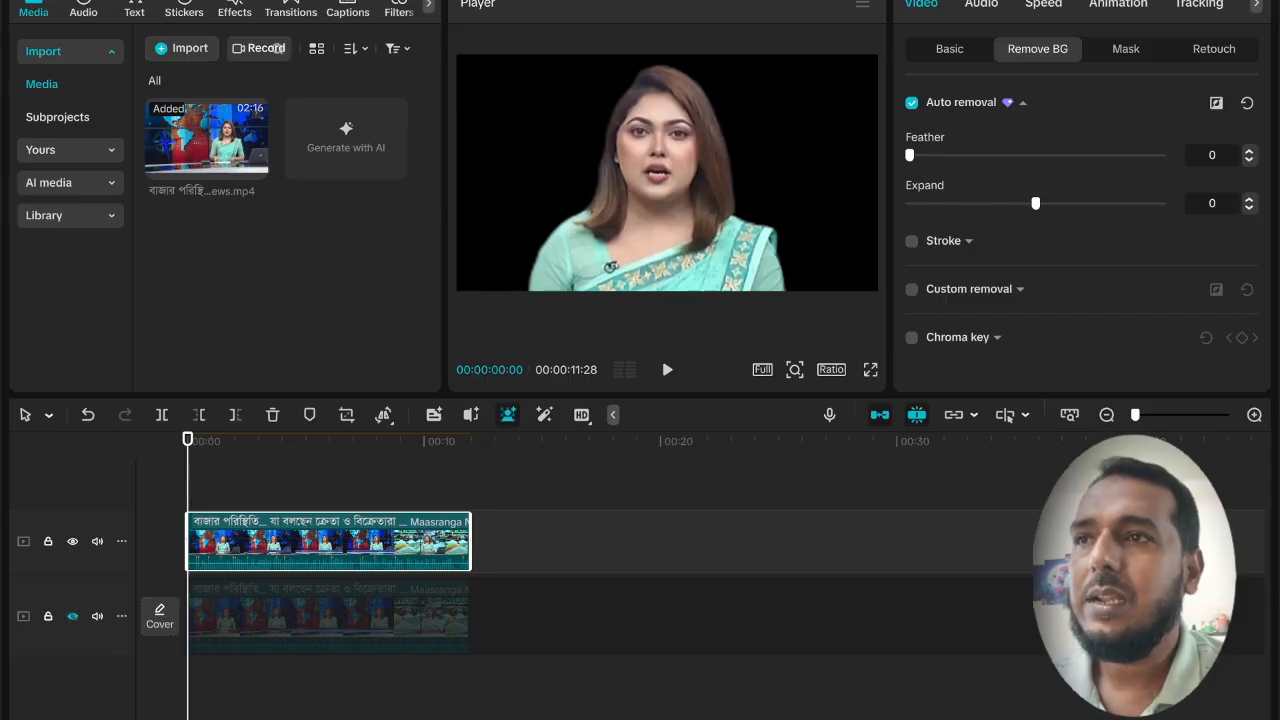
left_click(72, 616)
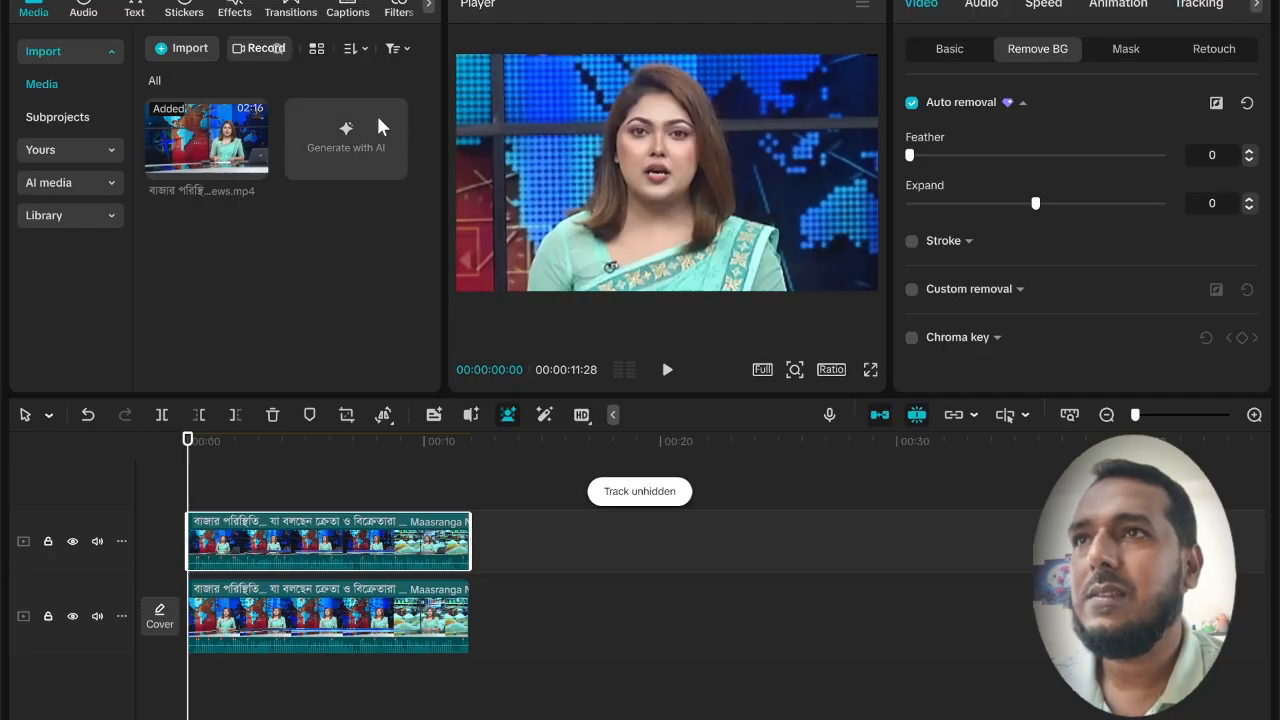
Import the vecteezy_abstract-festive-looping-background video from Downloads and place it at the timeline start between the two news clips.
left_click(176, 53)
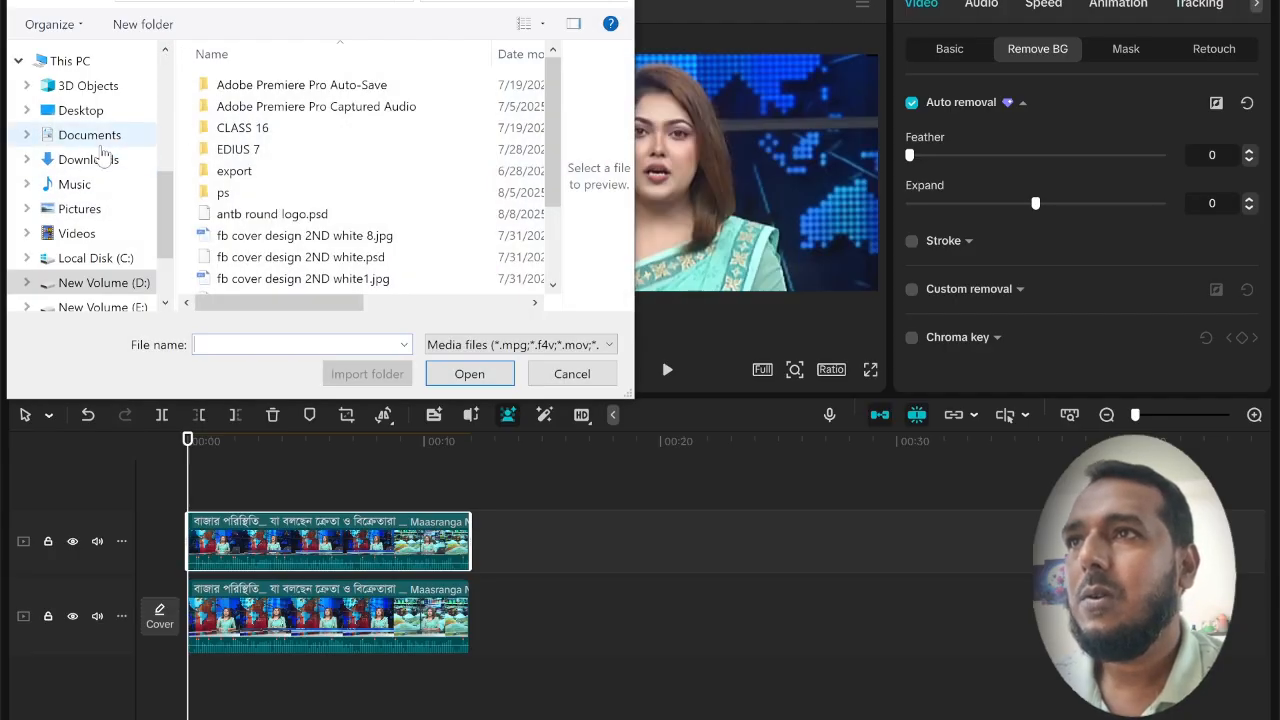
left_click(96, 166)
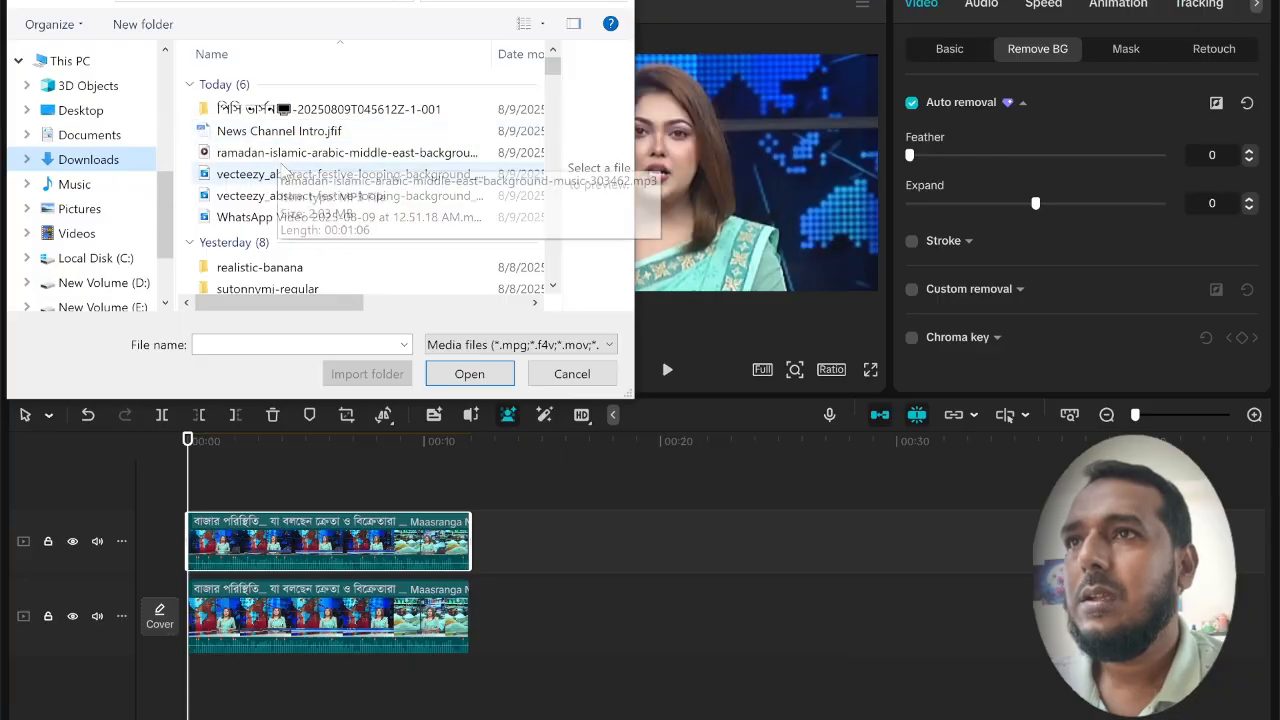
left_click(283, 173)
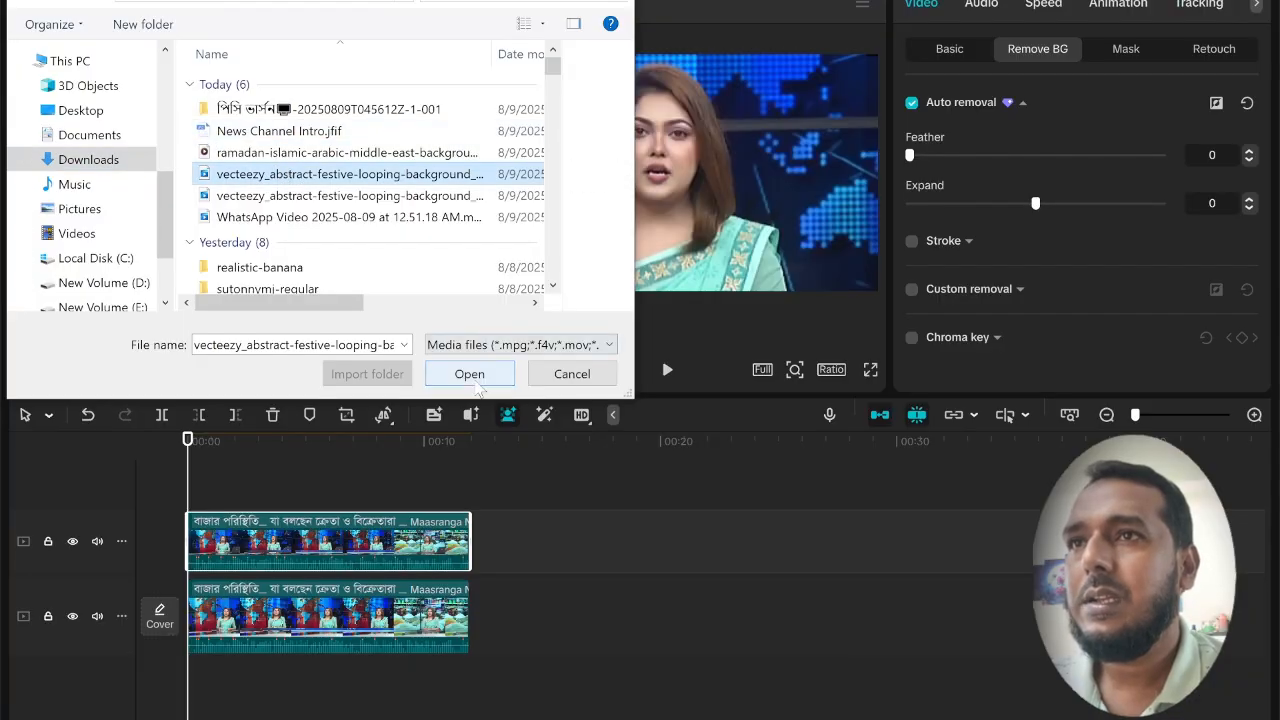
left_click(471, 377)
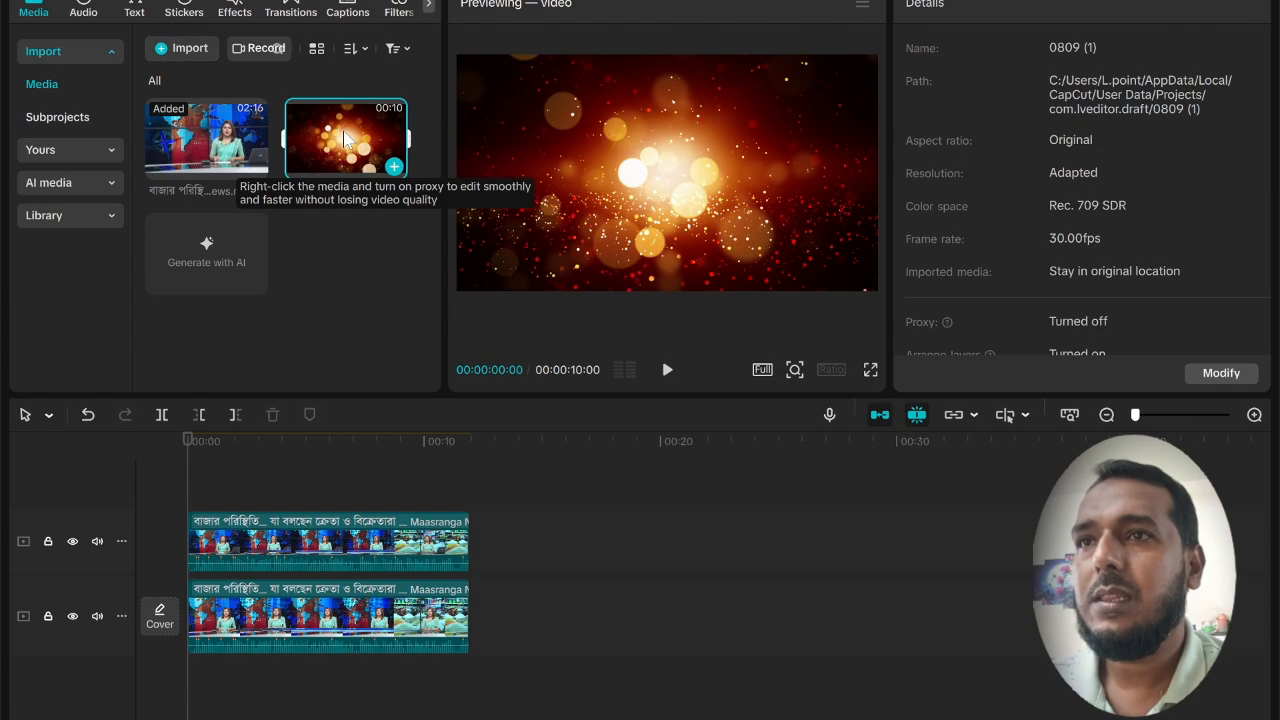
left_click_drag(343, 138, 489, 596)
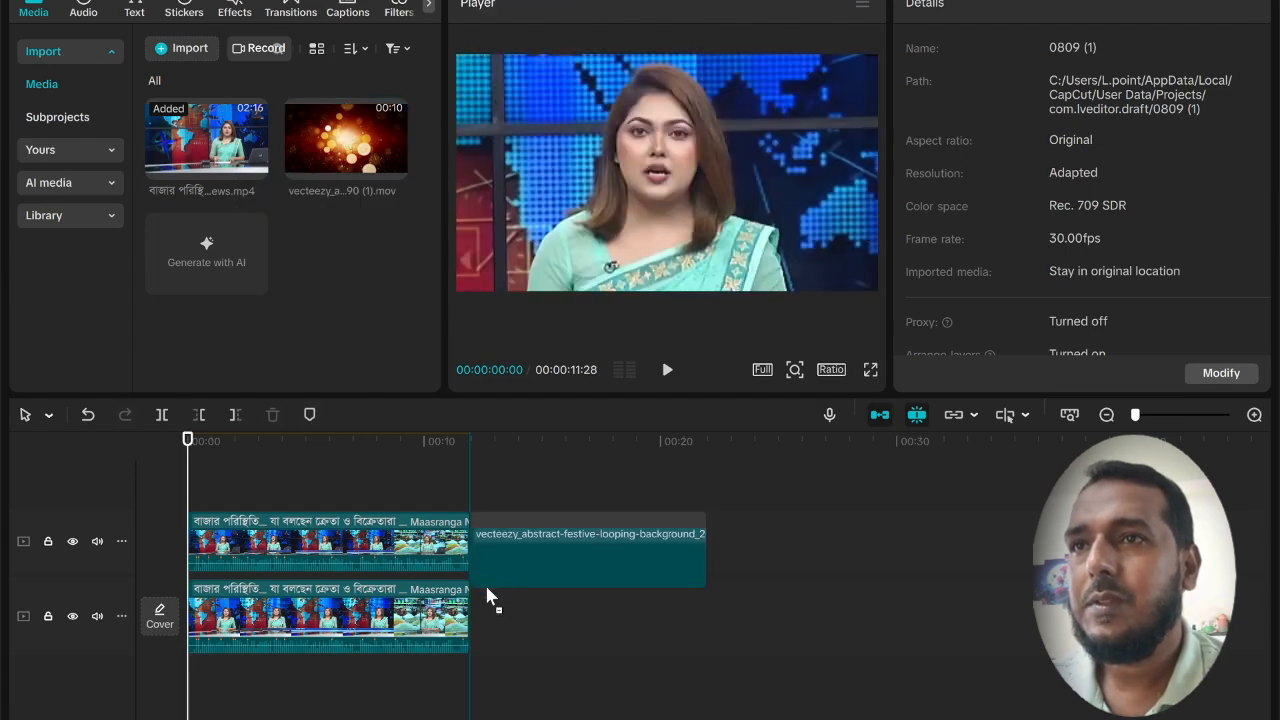
left_click_drag(489, 596, 236, 594)
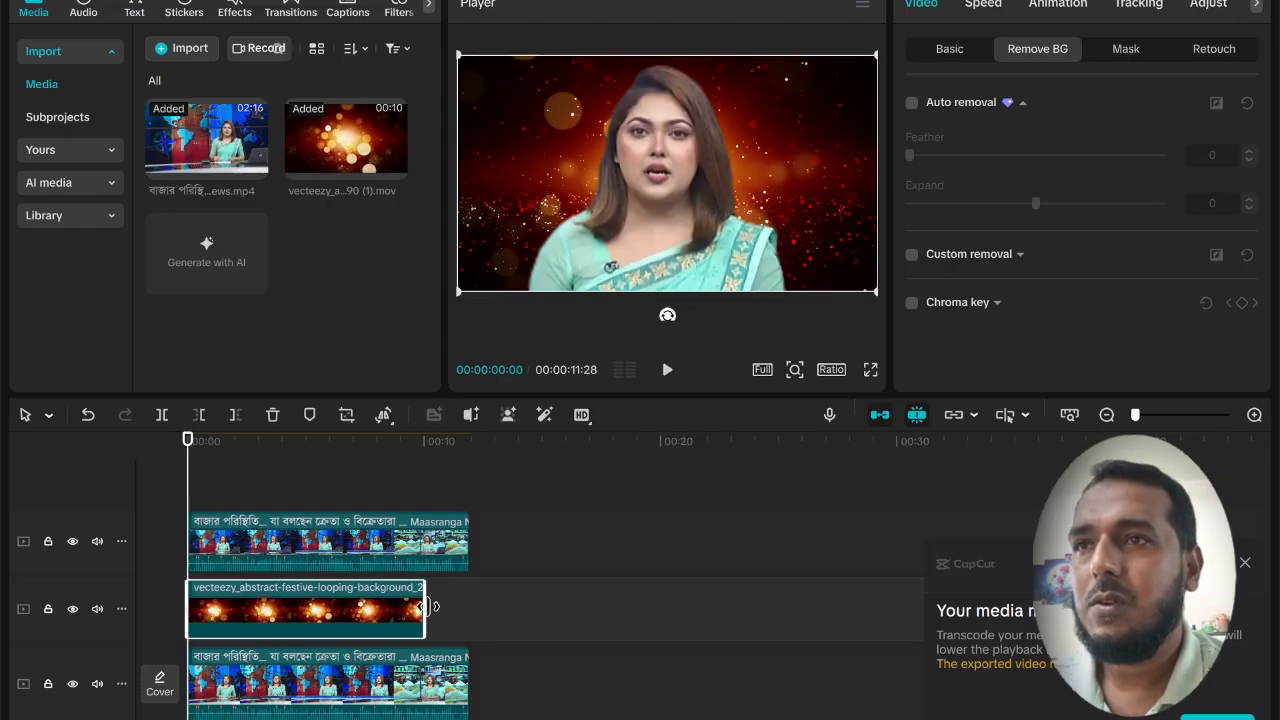
Split the upper and lower news clips at 00:00:10:00, where the background clip ends, and delete both leftover pieces.
left_click(437, 550)
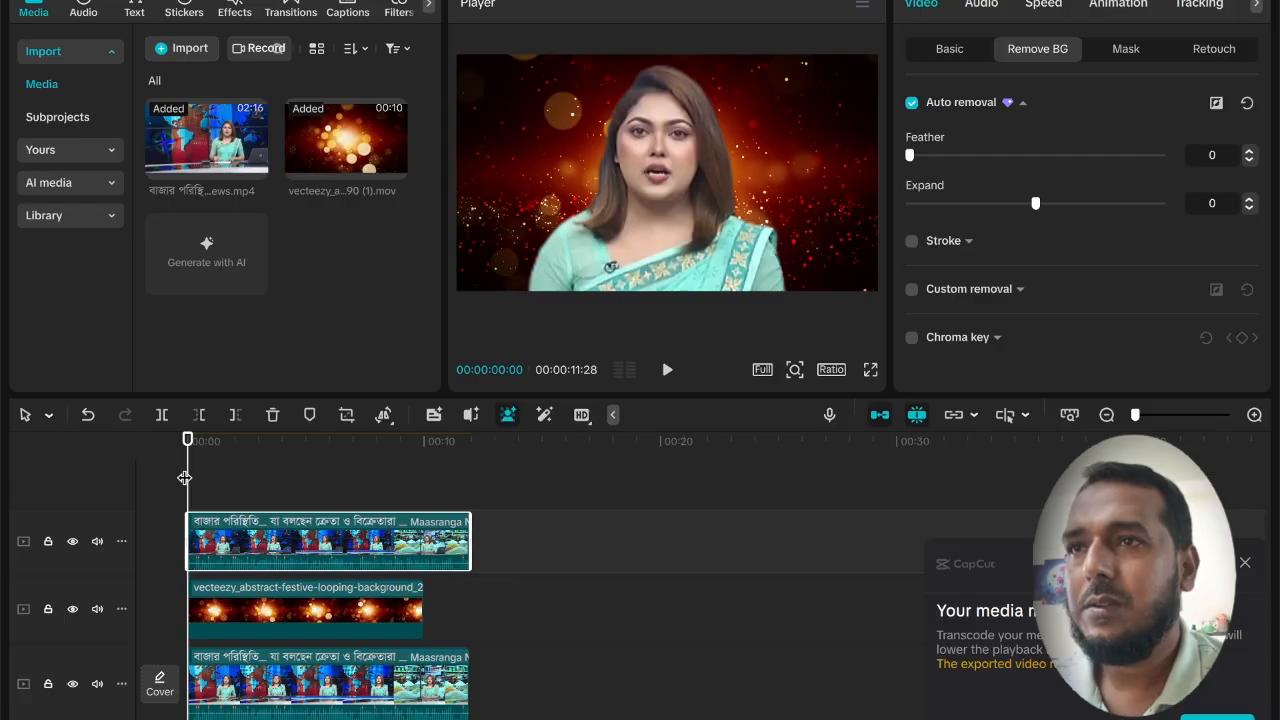
left_click_drag(185, 478, 424, 478)
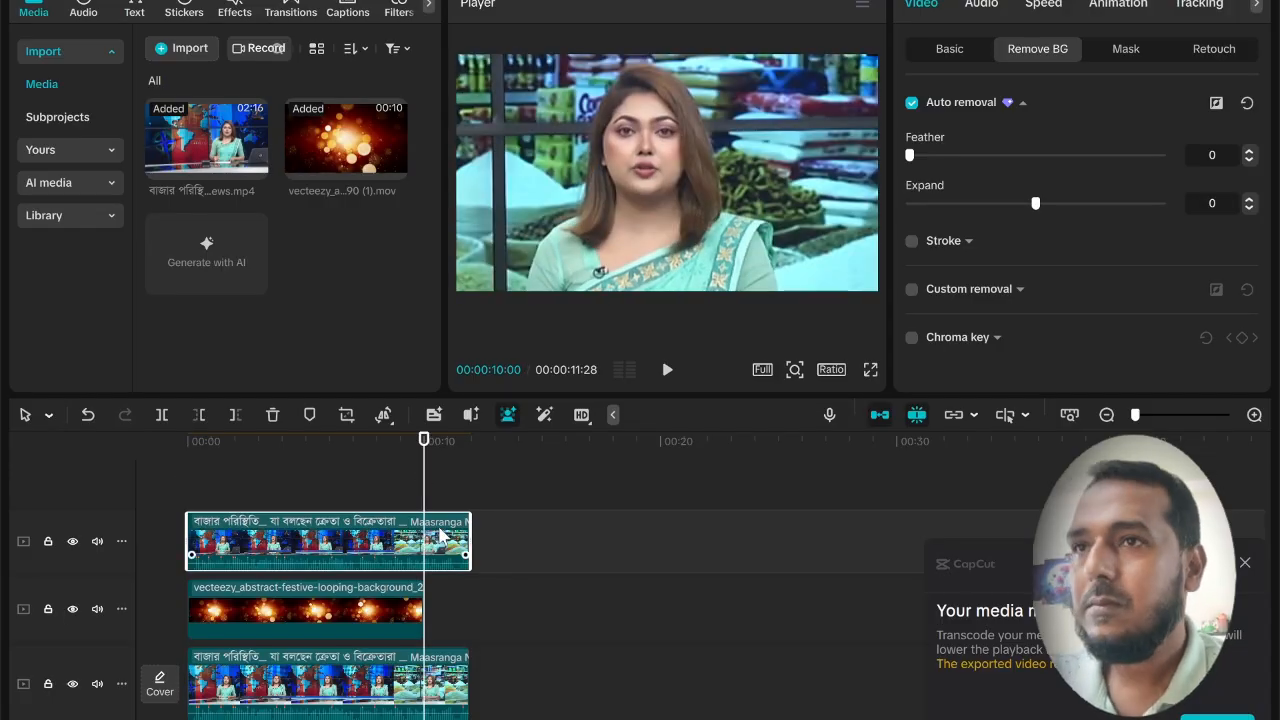
key("ctrl+b")
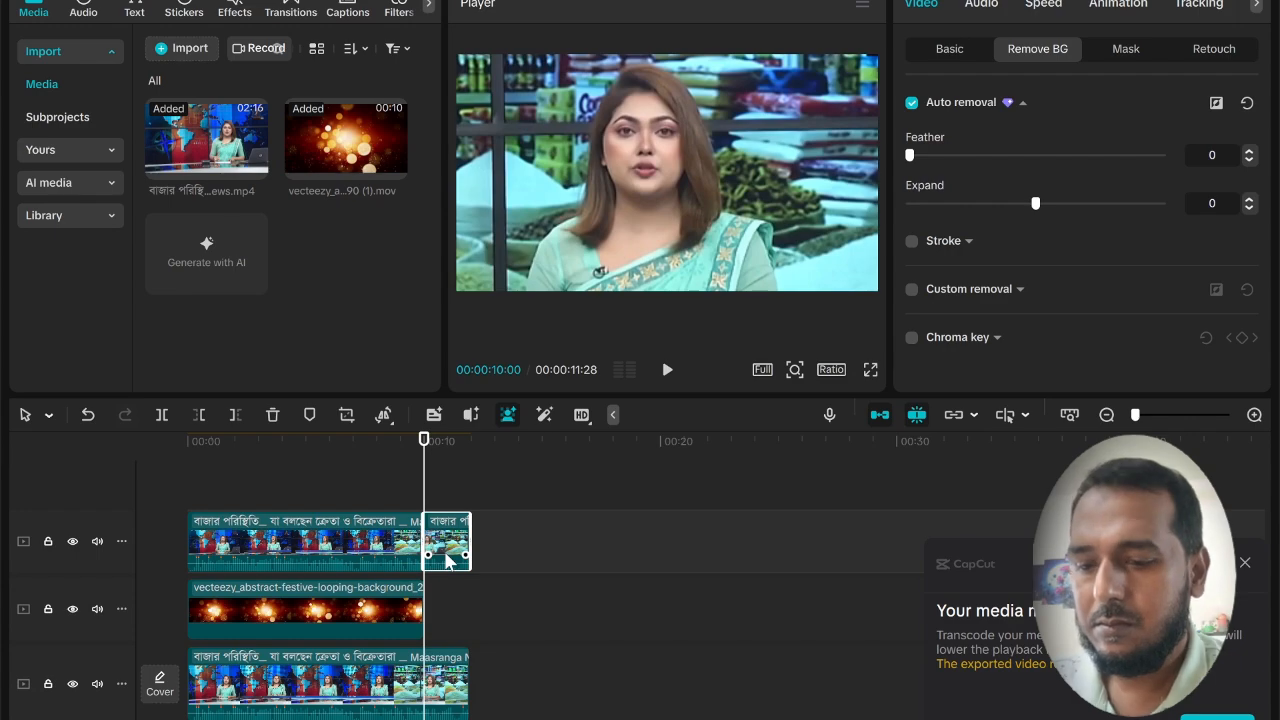
key("Delete")
left_click(440, 683)
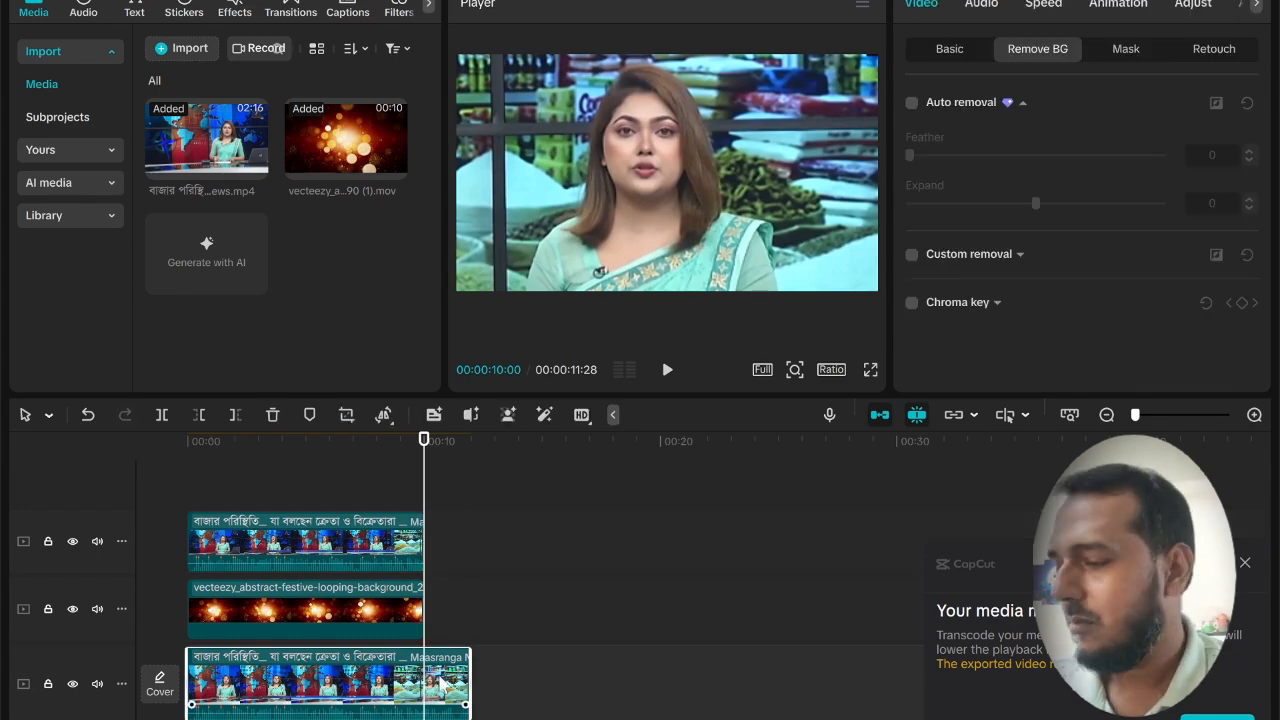
key("ctrl+b")
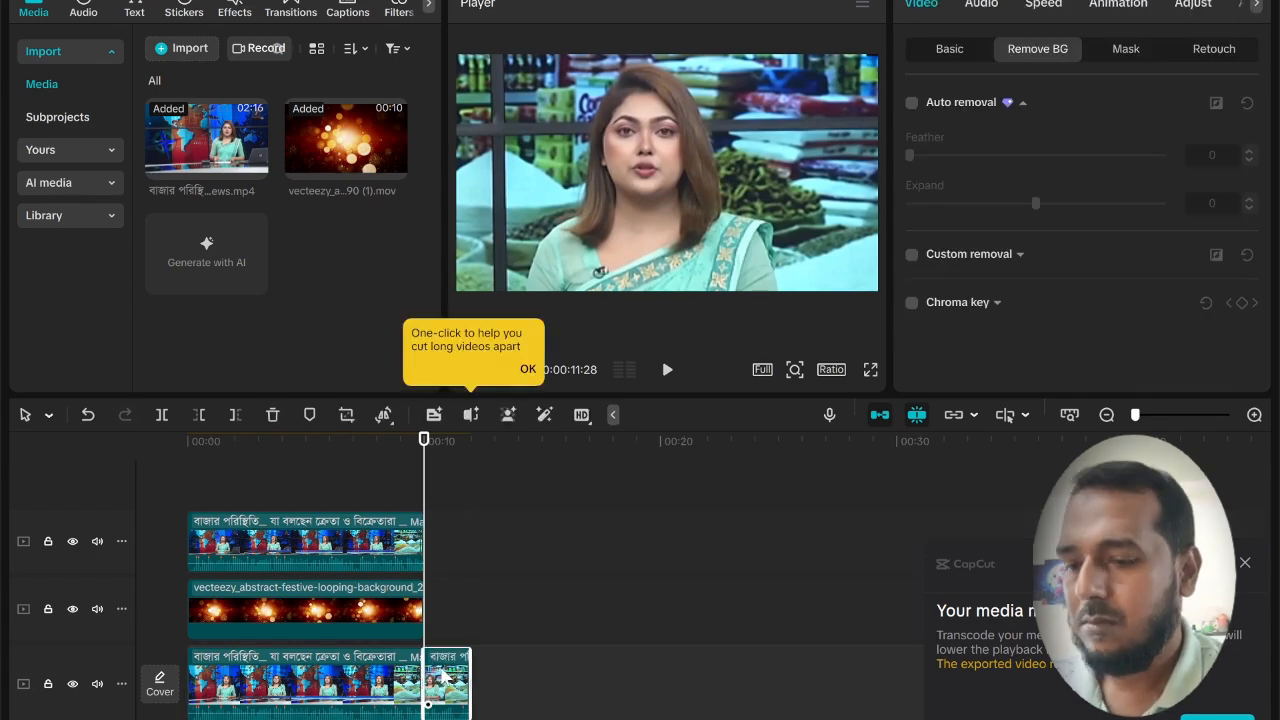
key("Delete")
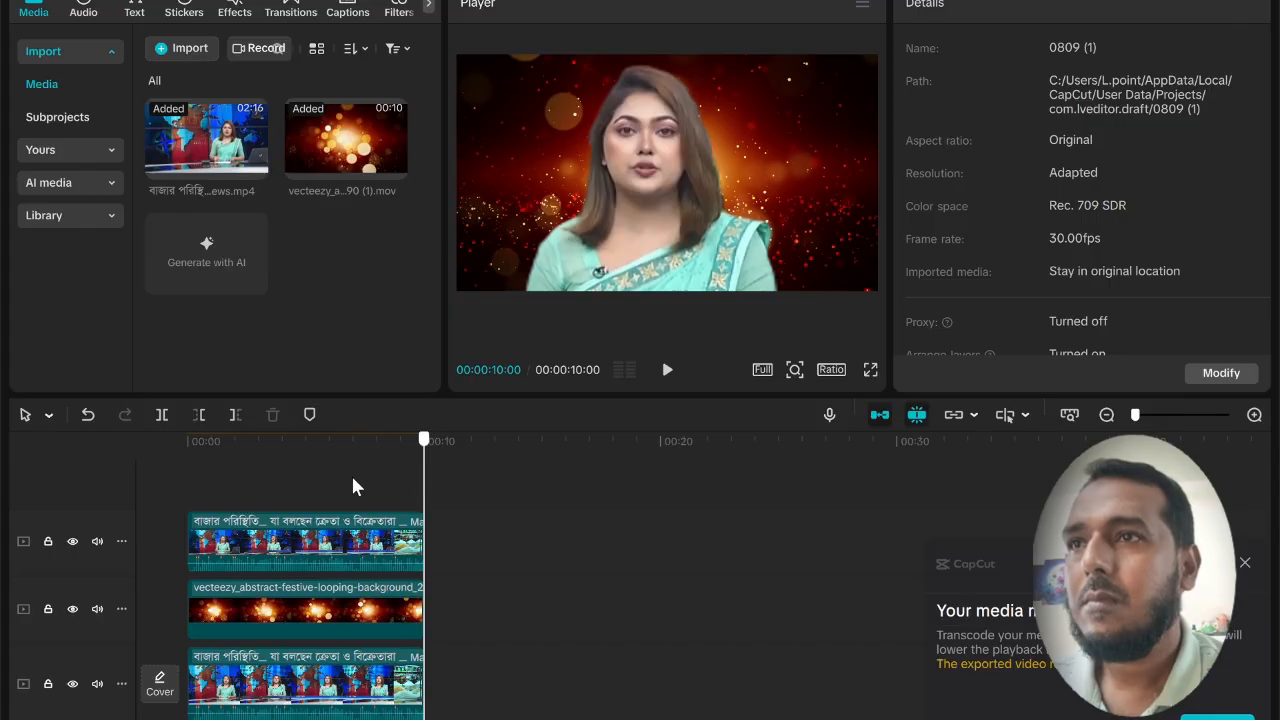
Play the composite from the start to check the presenter against the new background.
left_click(172, 490)
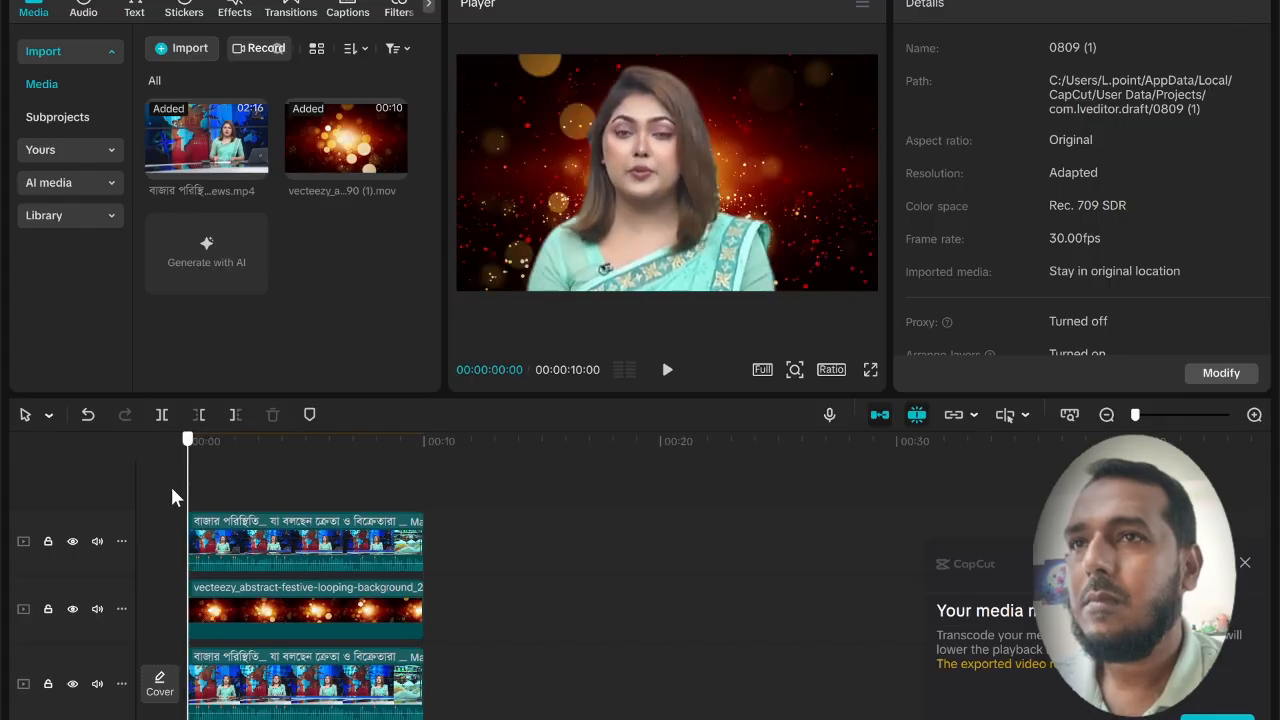
left_click(667, 370)
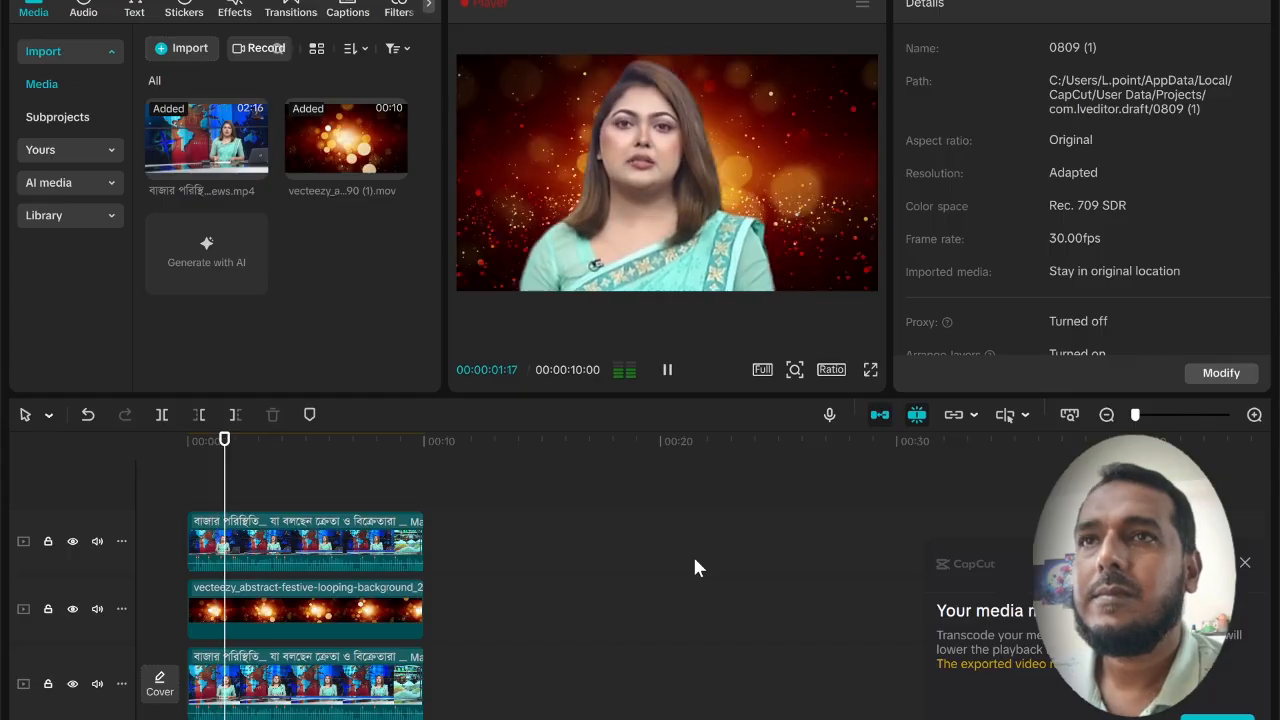
key("space")
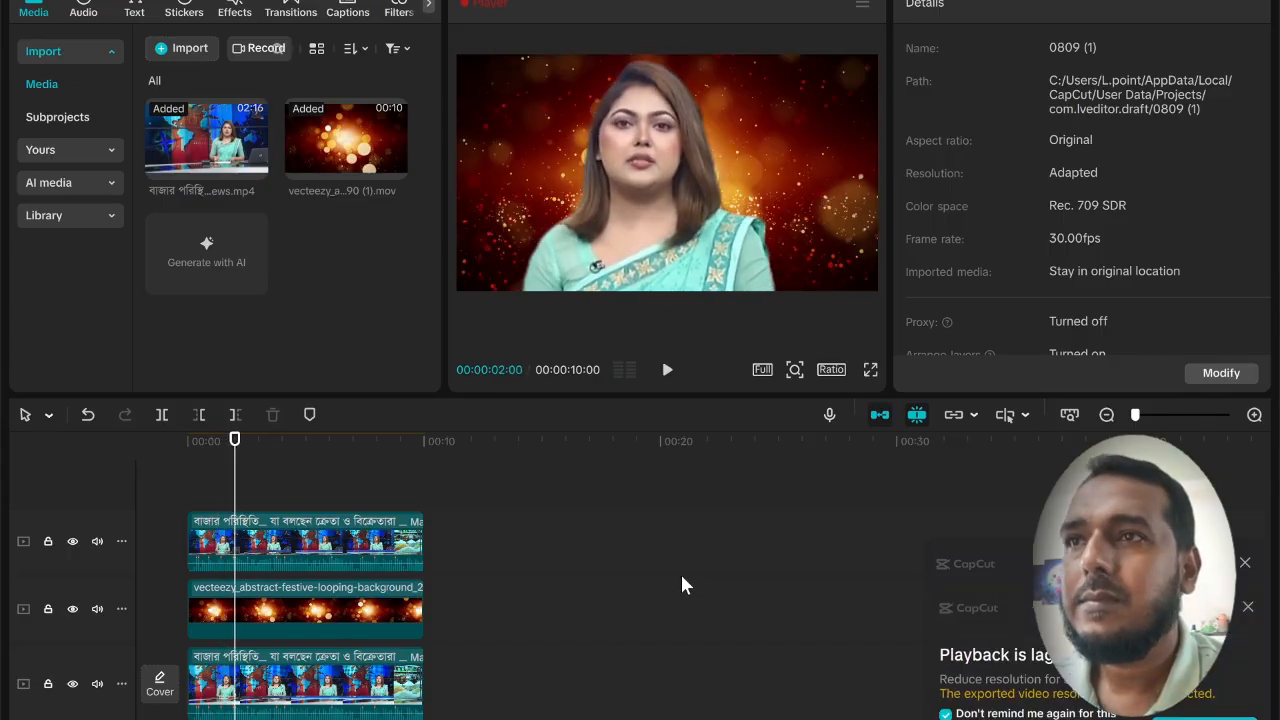
left_click(667, 373)
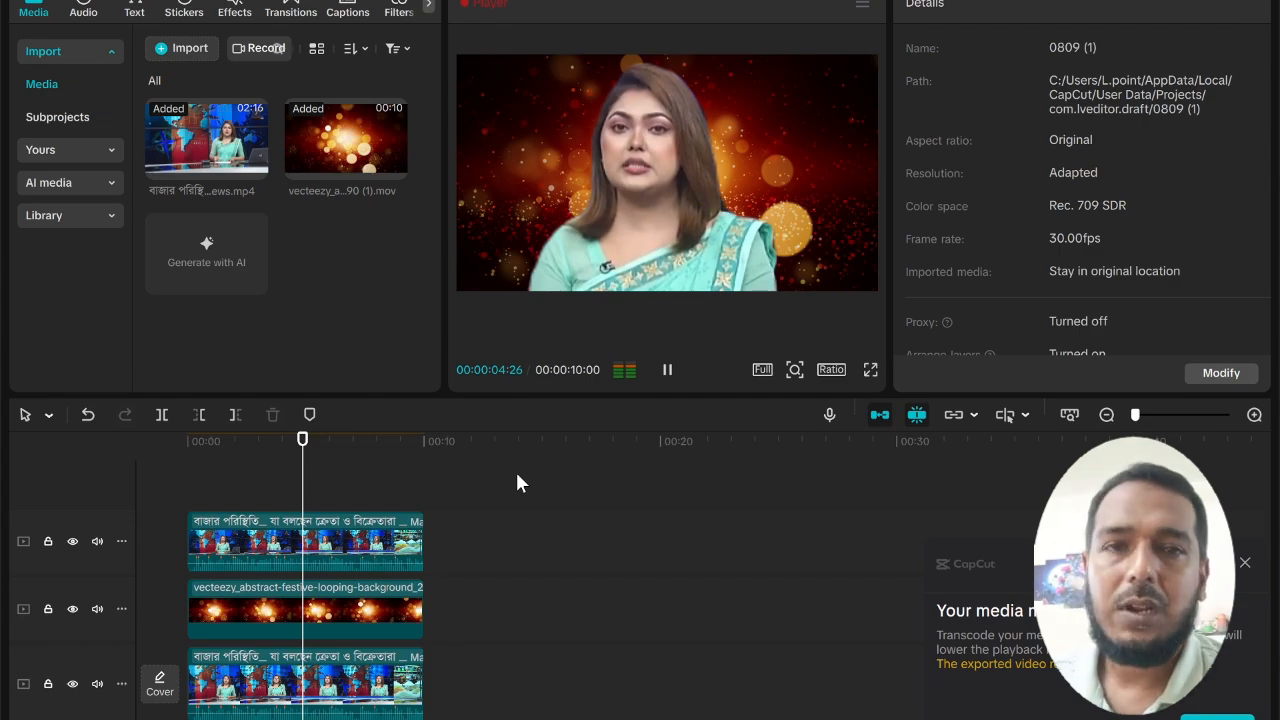
Stop playback, return to the timeline start and generate automatic captions with Bengali as spoken language and no bilingual captions.
key("space")
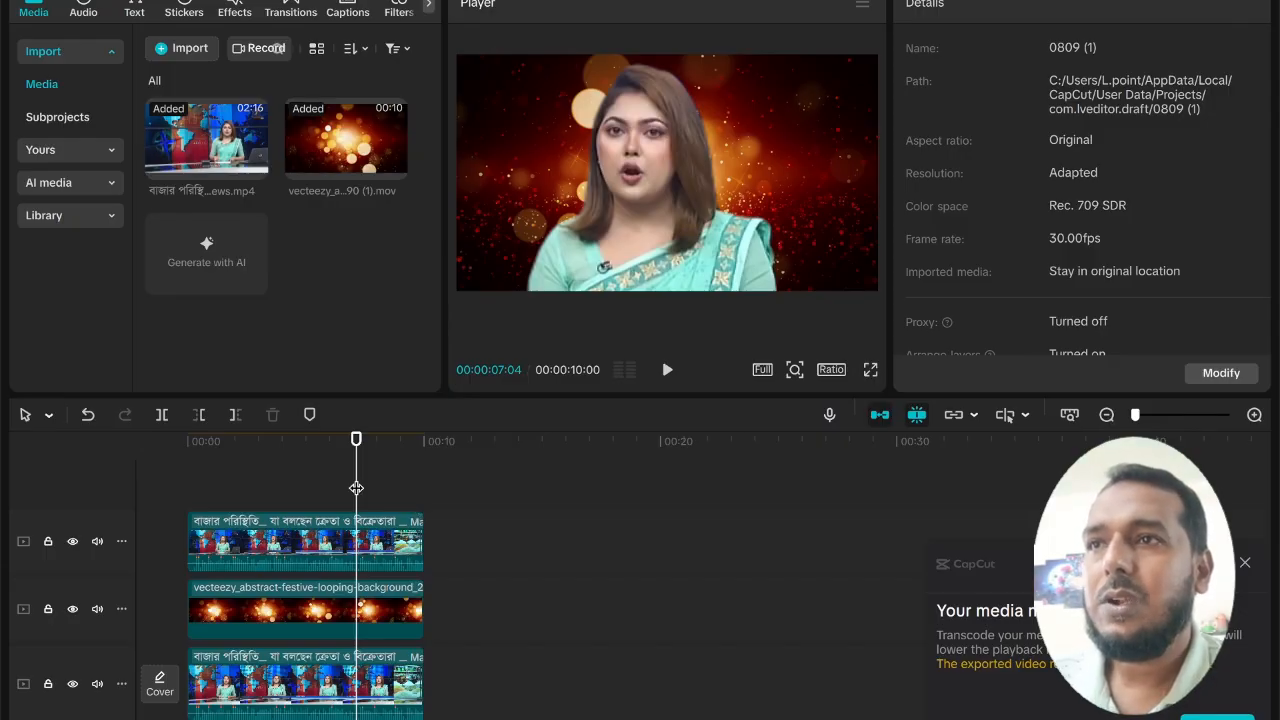
key("Home")
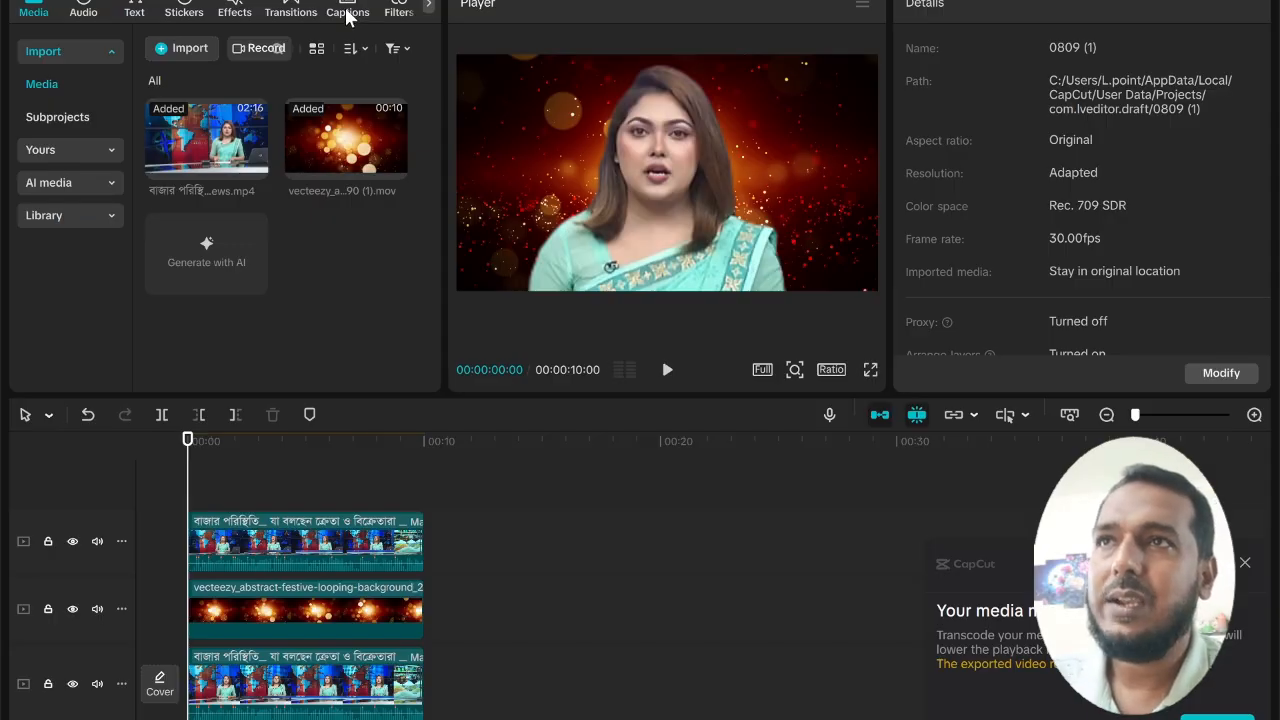
left_click(346, 12)
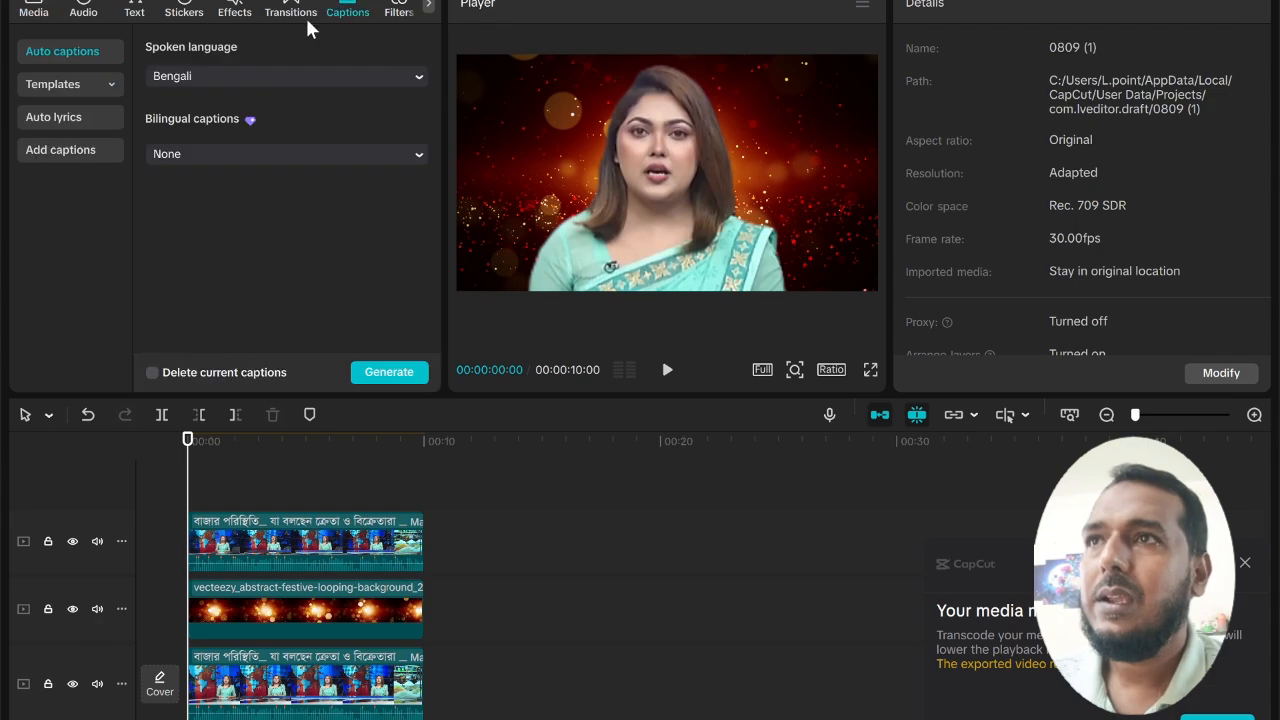
left_click(395, 372)
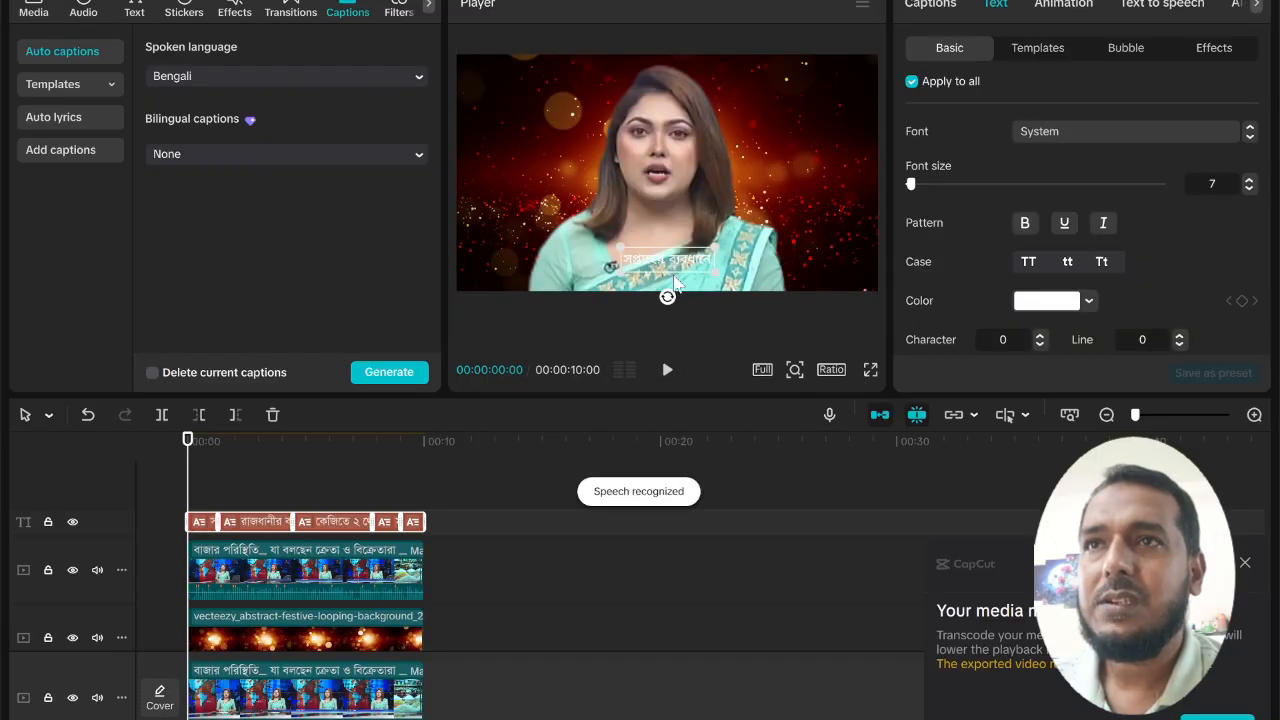
Try several preset styles on the first caption and apply the white text with black outline preset to all main captions.
left_click(676, 284)
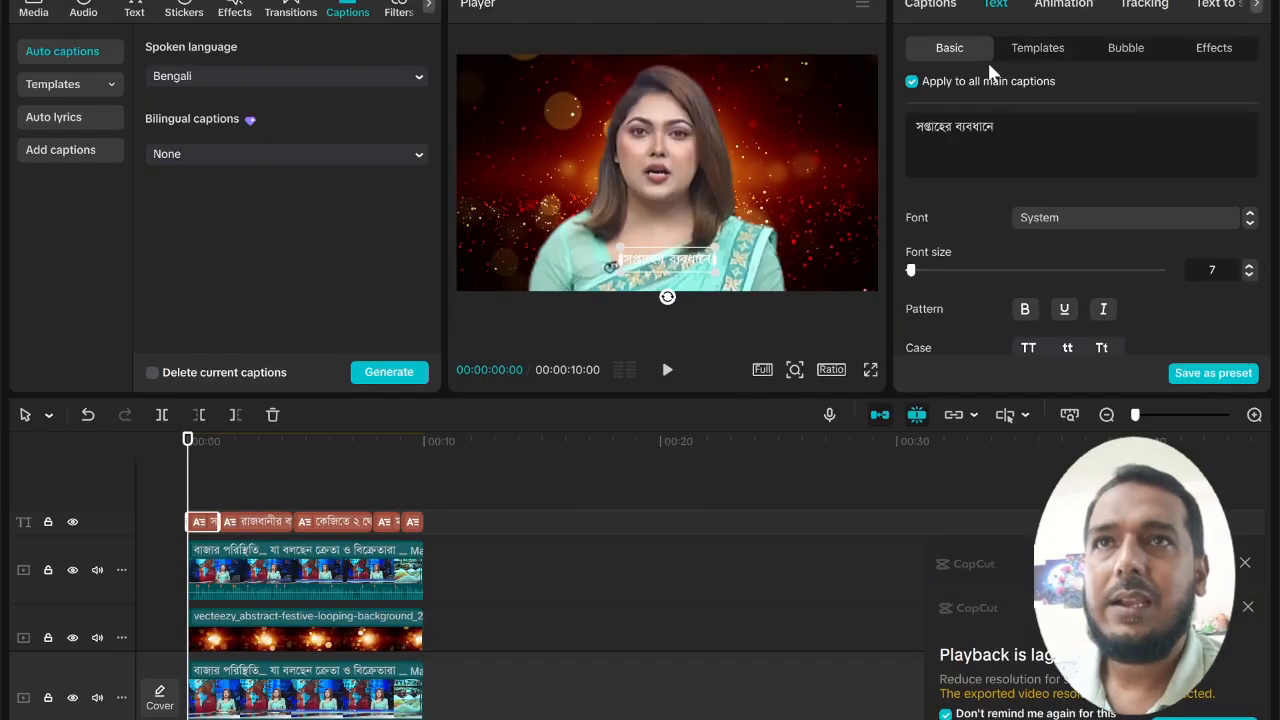
scroll(1041, 237, "down", 10)
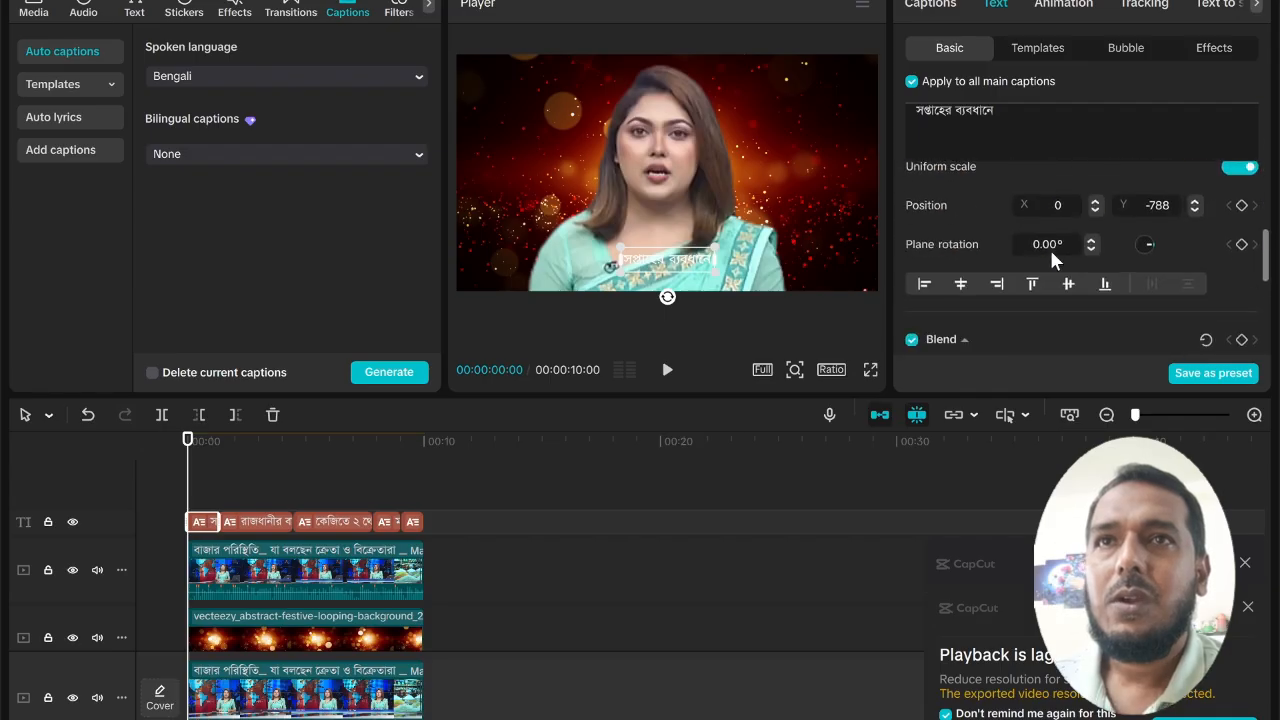
scroll(1053, 224, "down", 3)
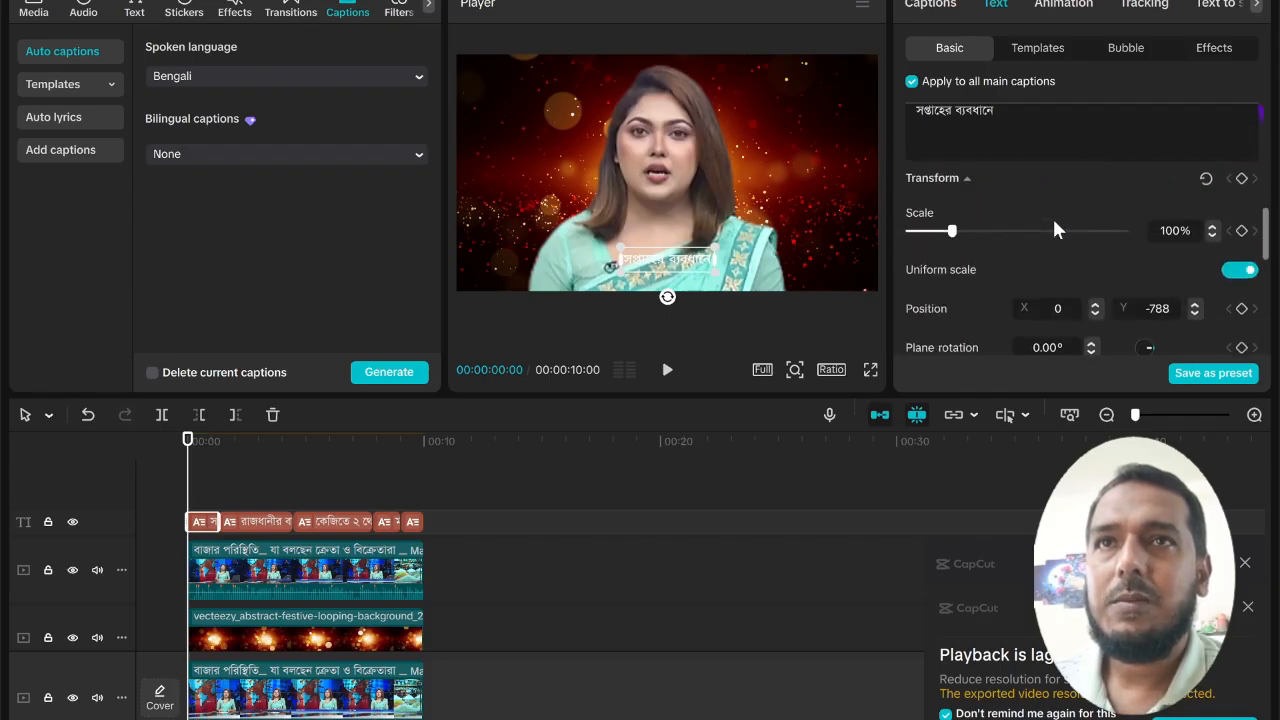
scroll(1051, 215, "up", 3)
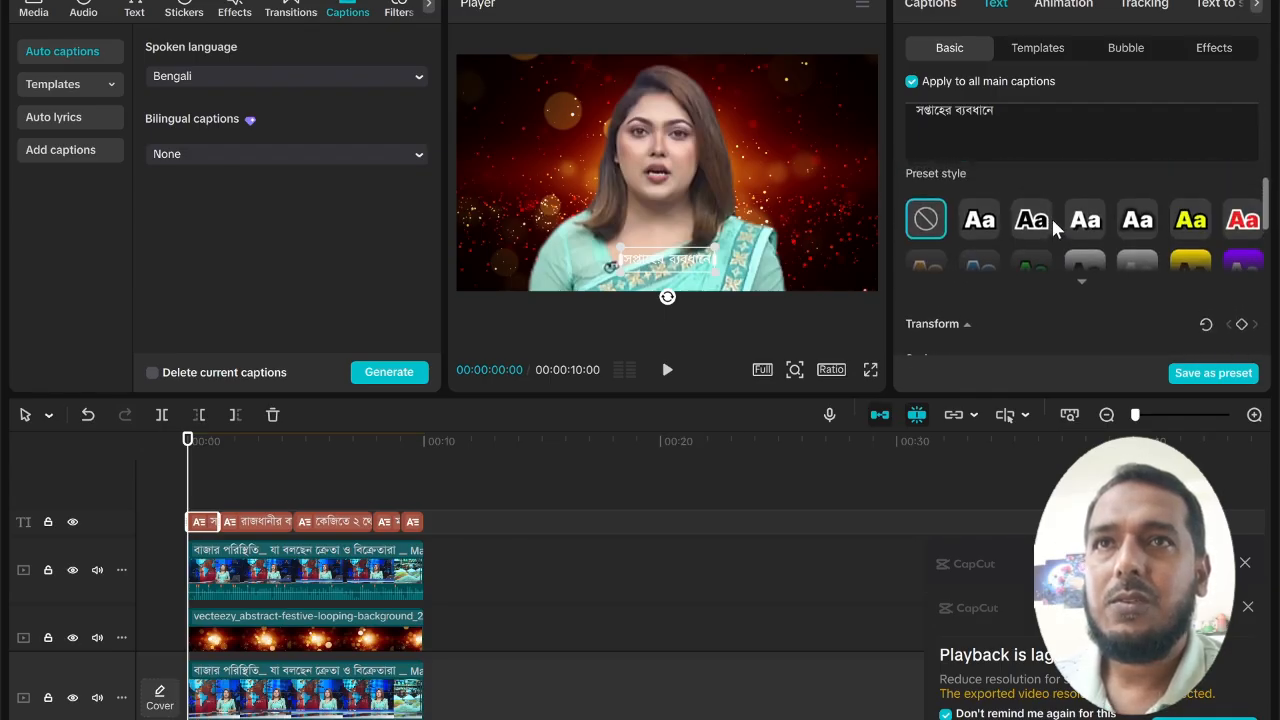
left_click(986, 228)
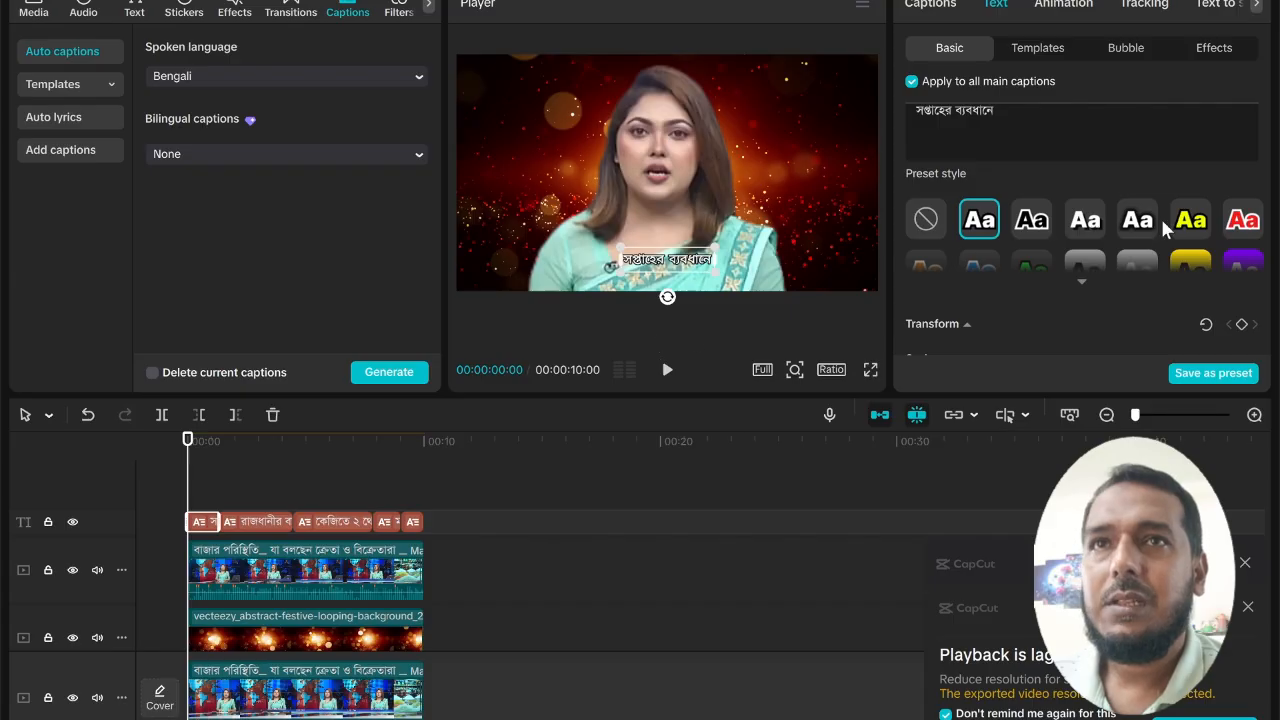
left_click(1036, 220)
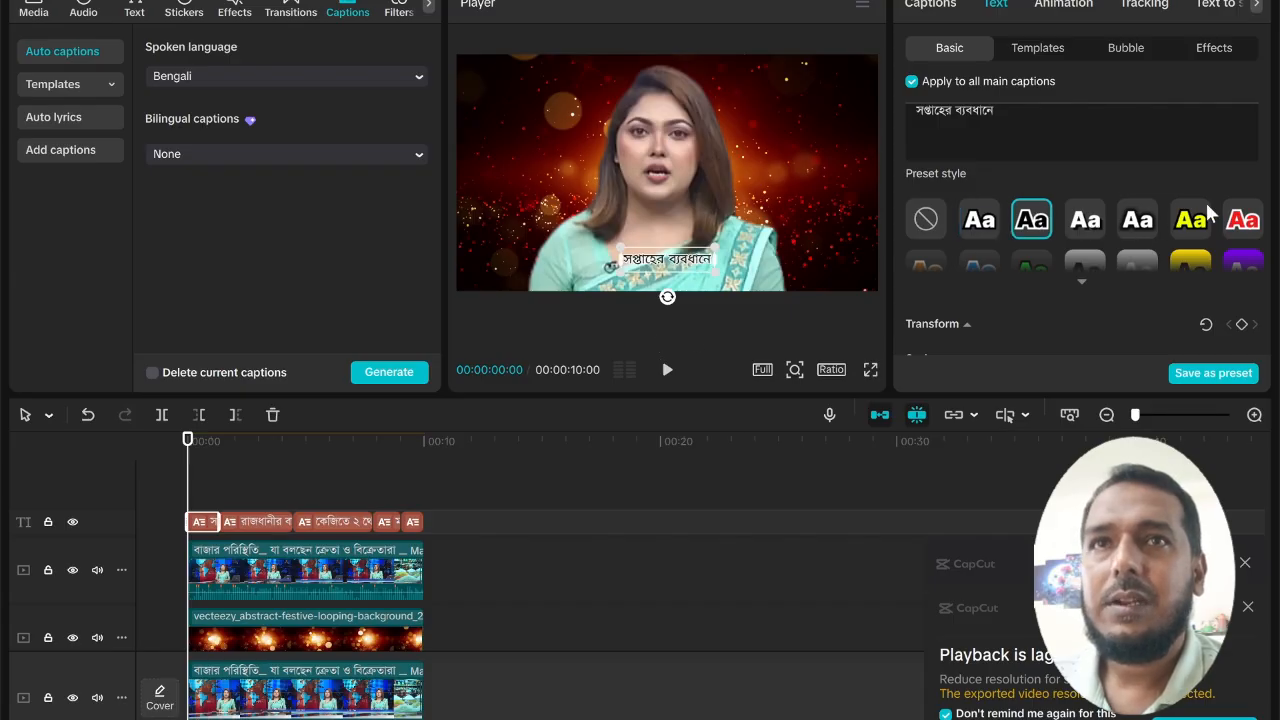
left_click(1254, 233)
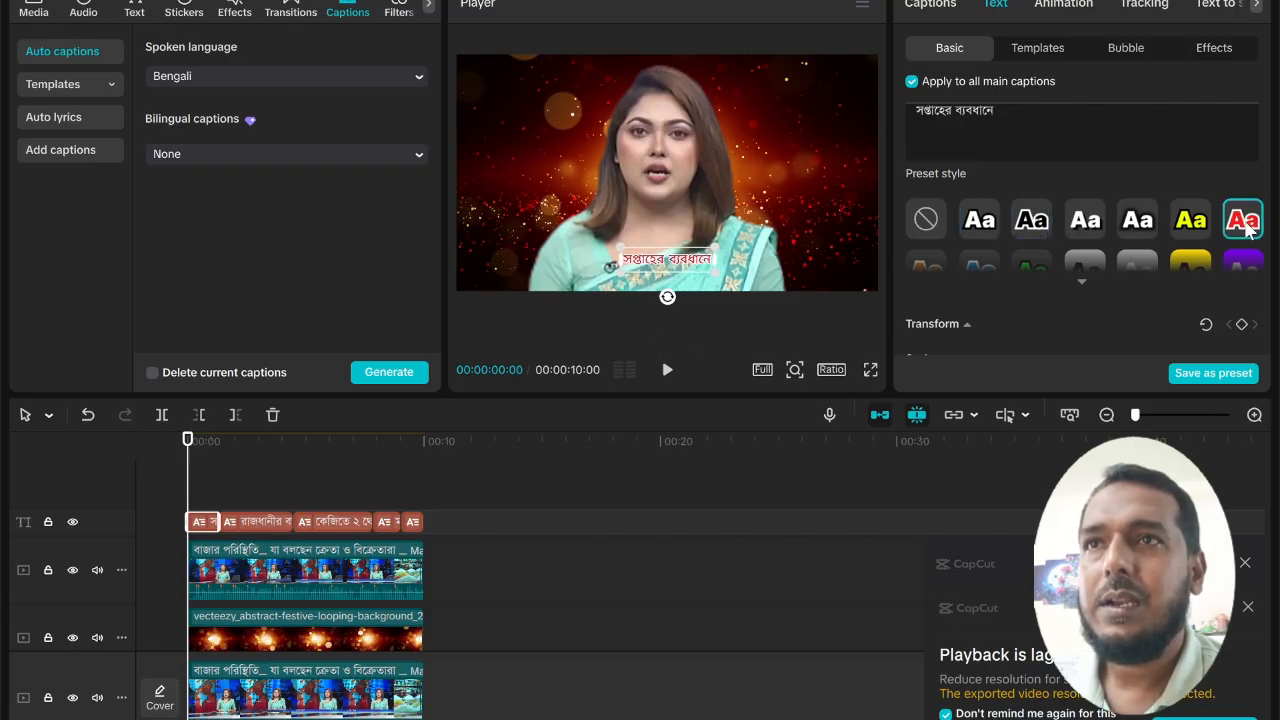
left_click(1031, 224)
left_click(985, 226)
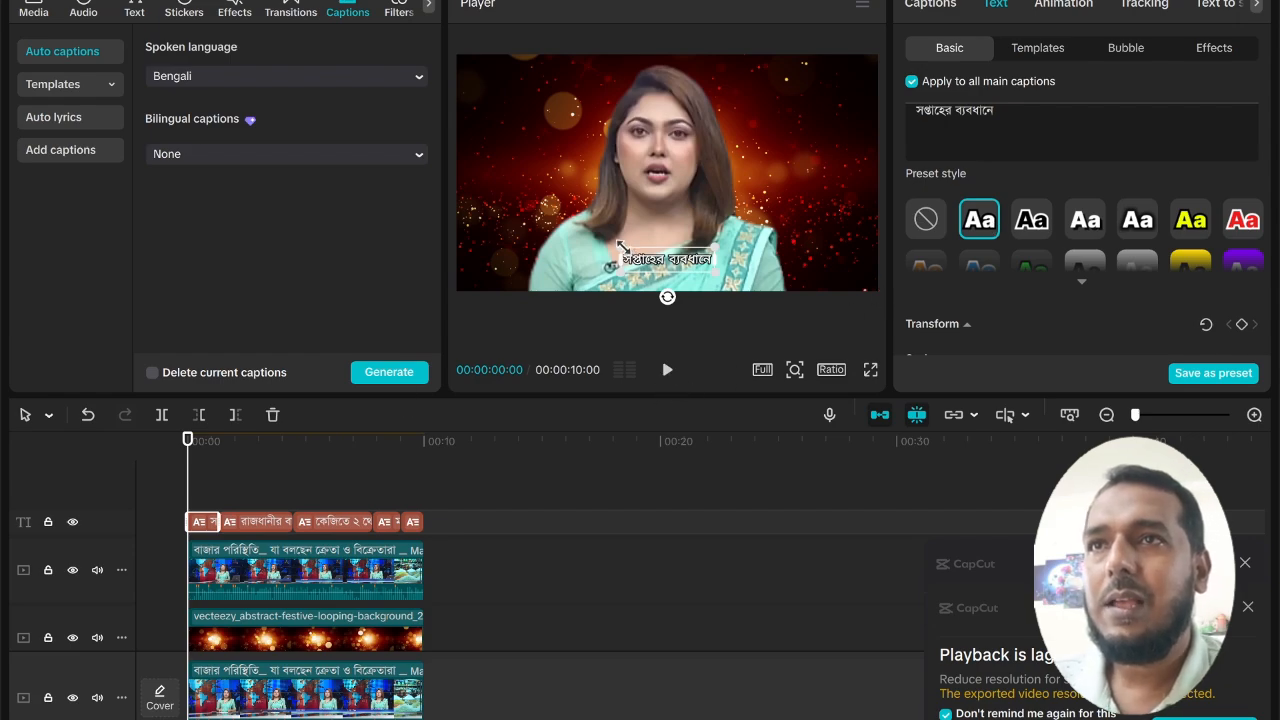
Enlarge the first caption to about half the frame width in the preview and play the opening seconds to check the captions.
left_click_drag(622, 247, 517, 239)
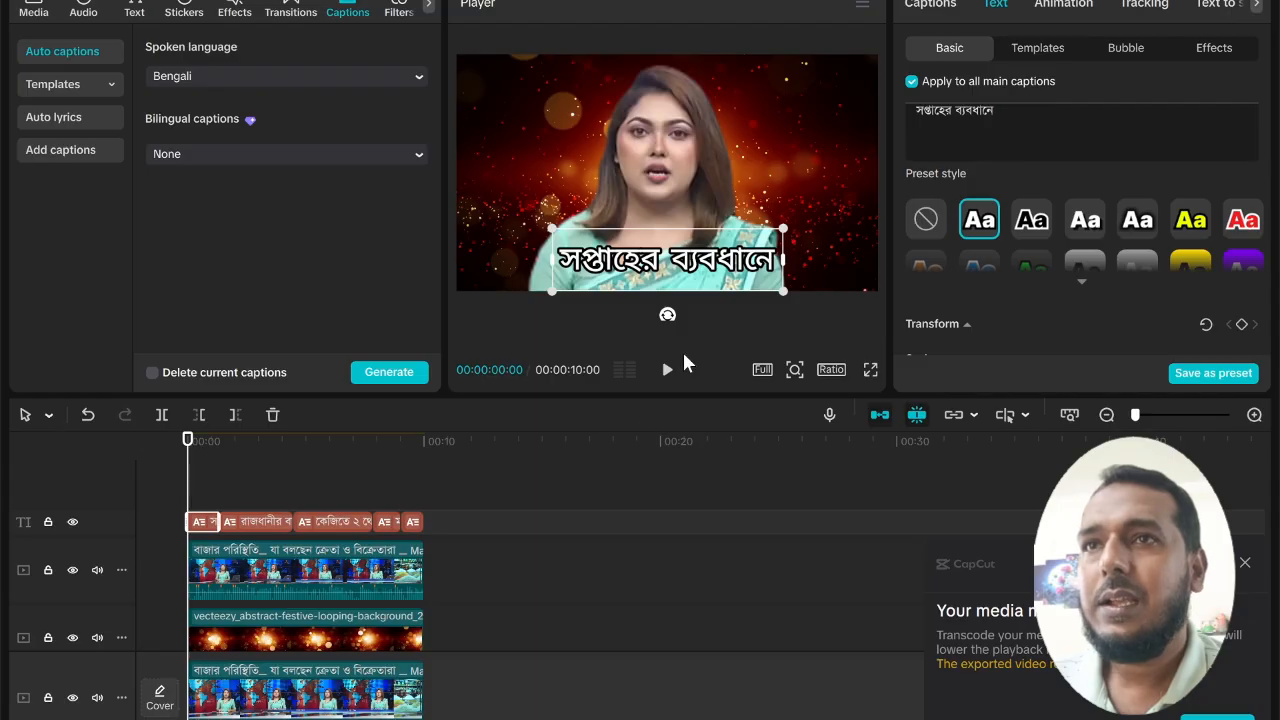
left_click(665, 370)
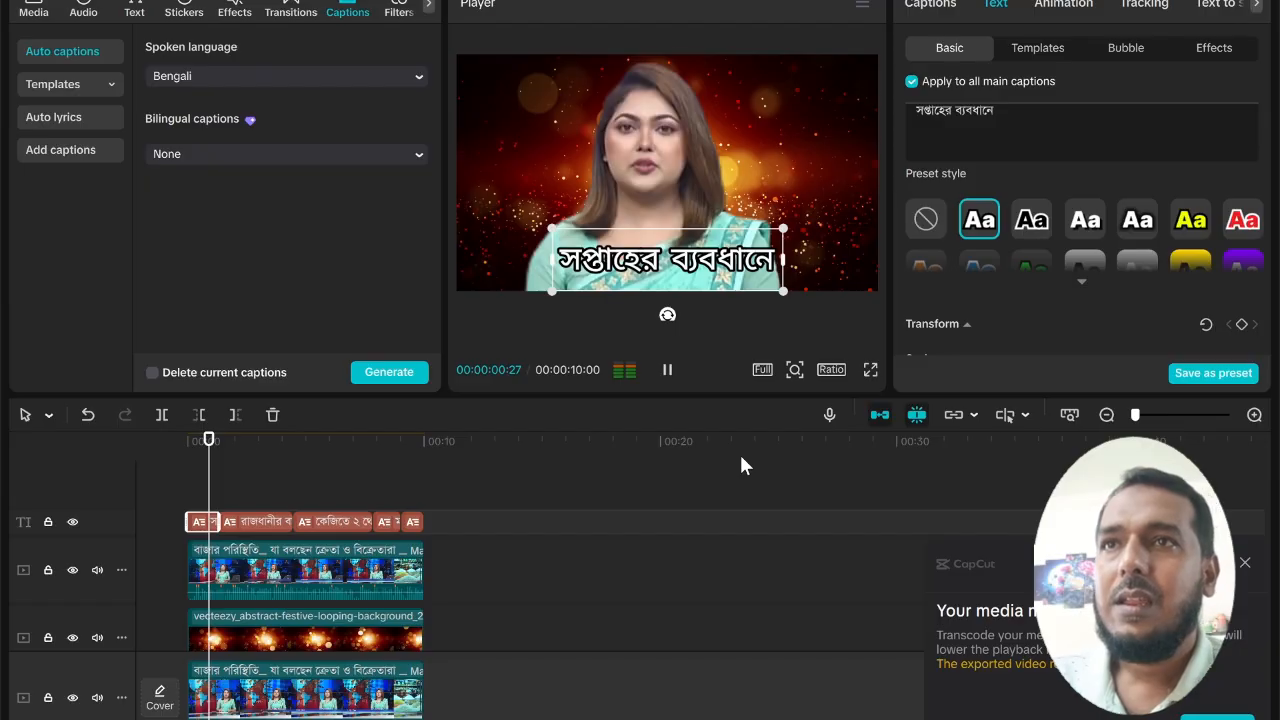
key("space")
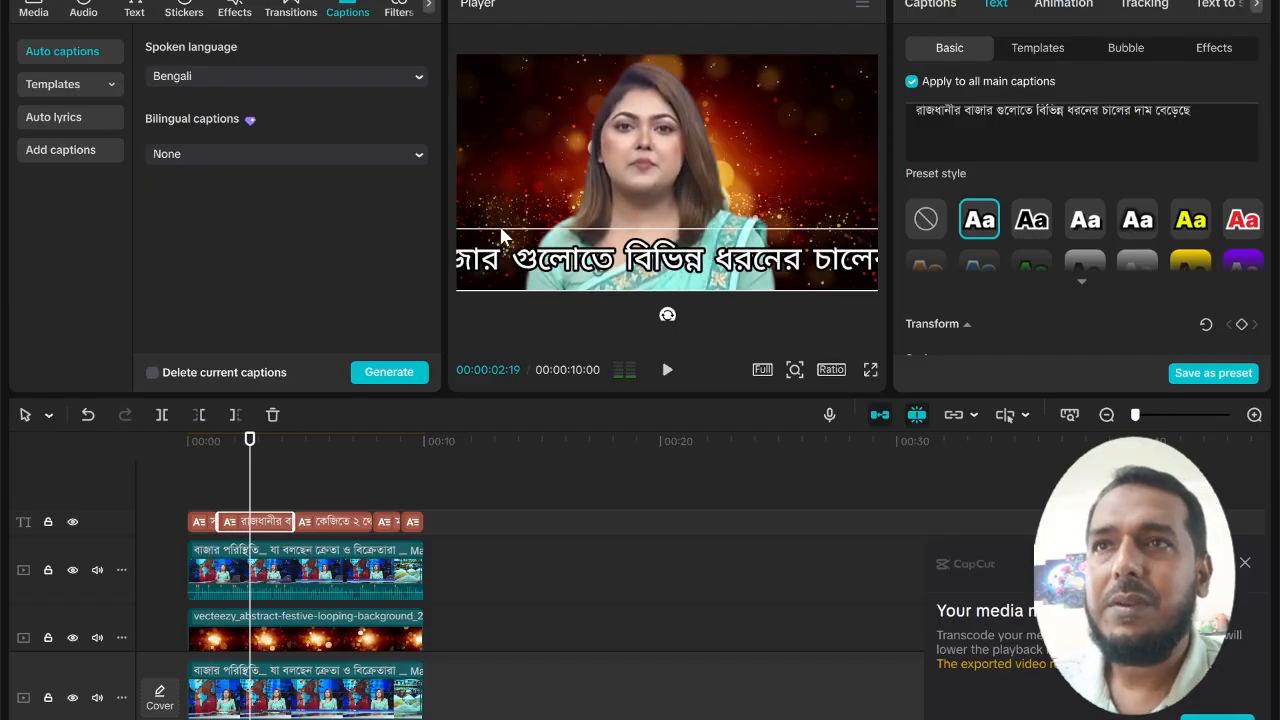